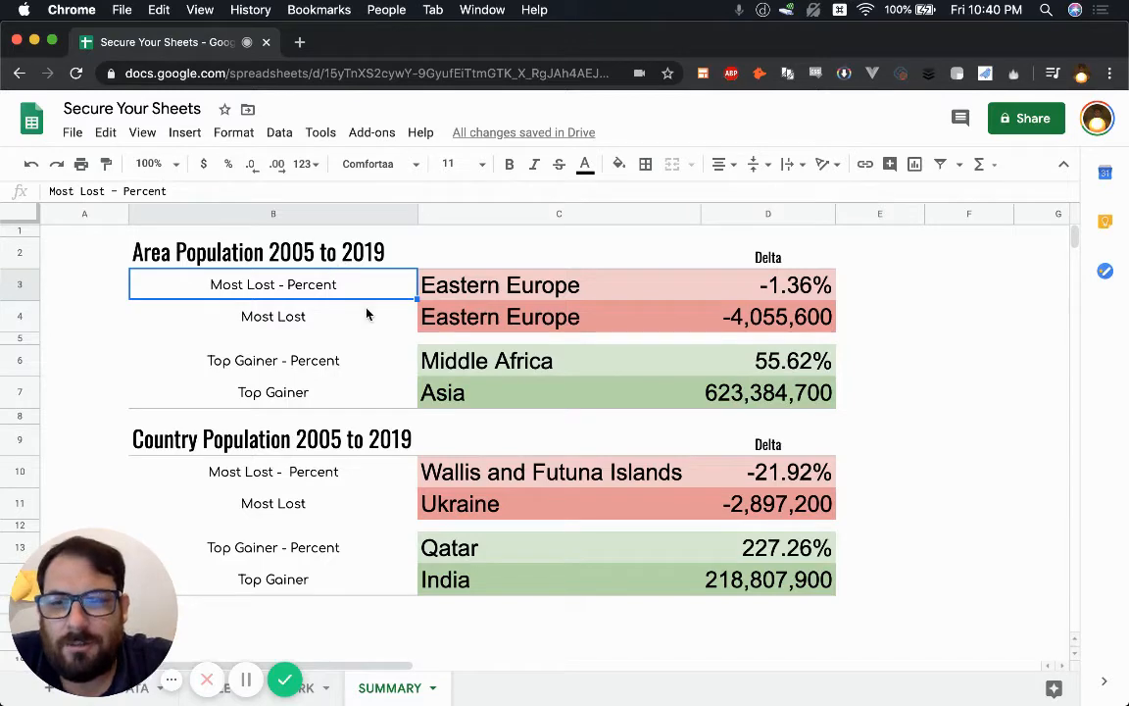
Step: Inspect the SUMMARY formulas behind -1.36%, -4,055,600, Asia and Qatar
left_click(789, 292)
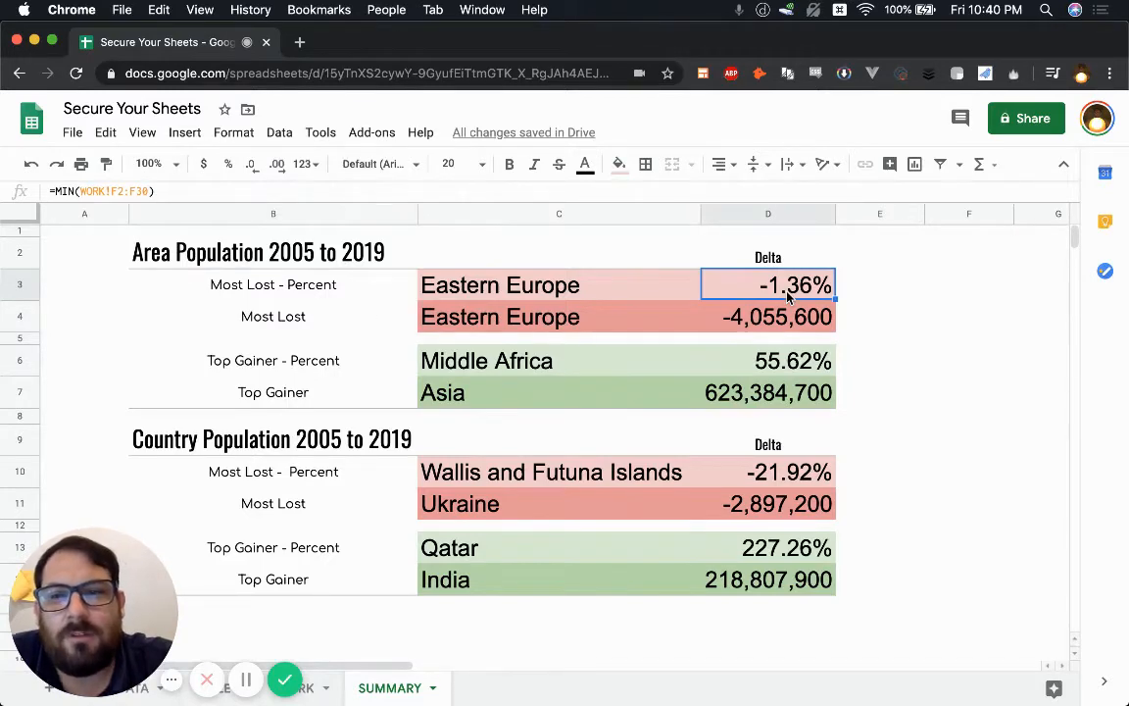
left_click(789, 323)
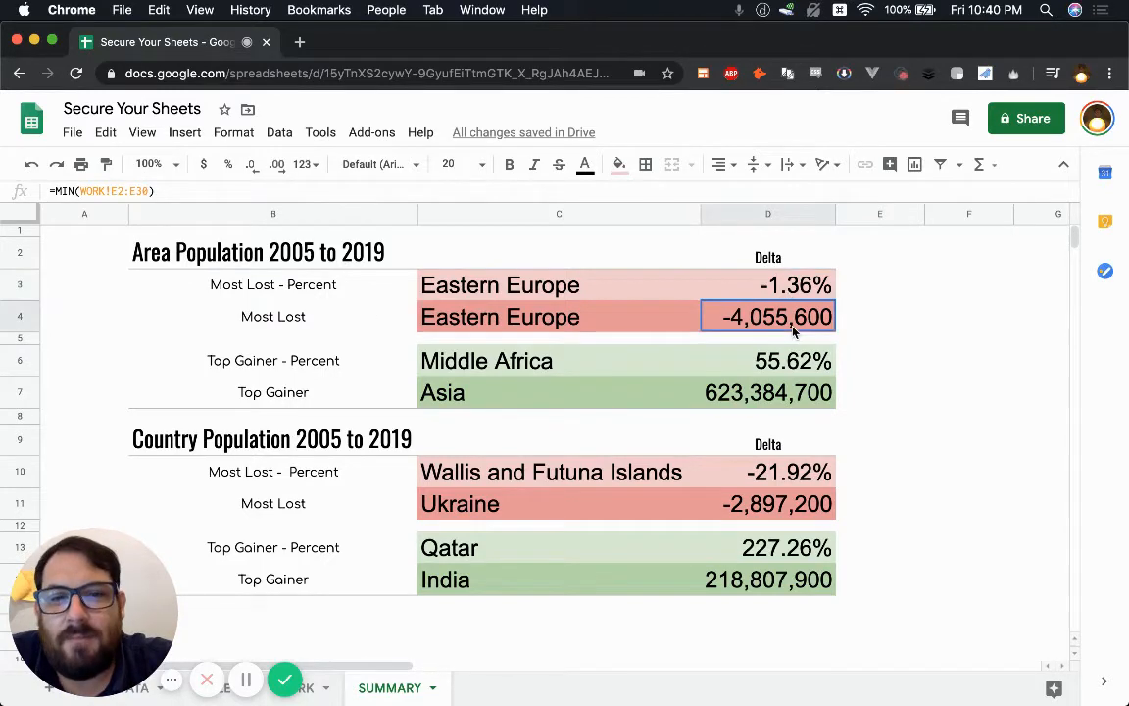
left_click(597, 390)
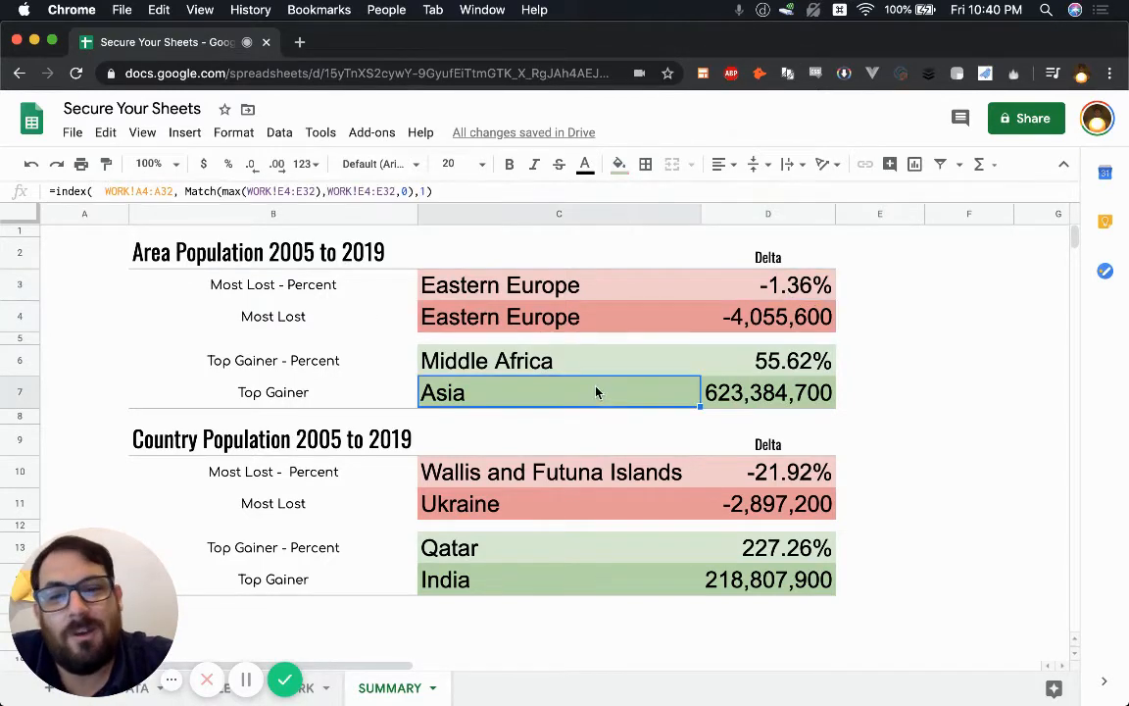
left_click(545, 558)
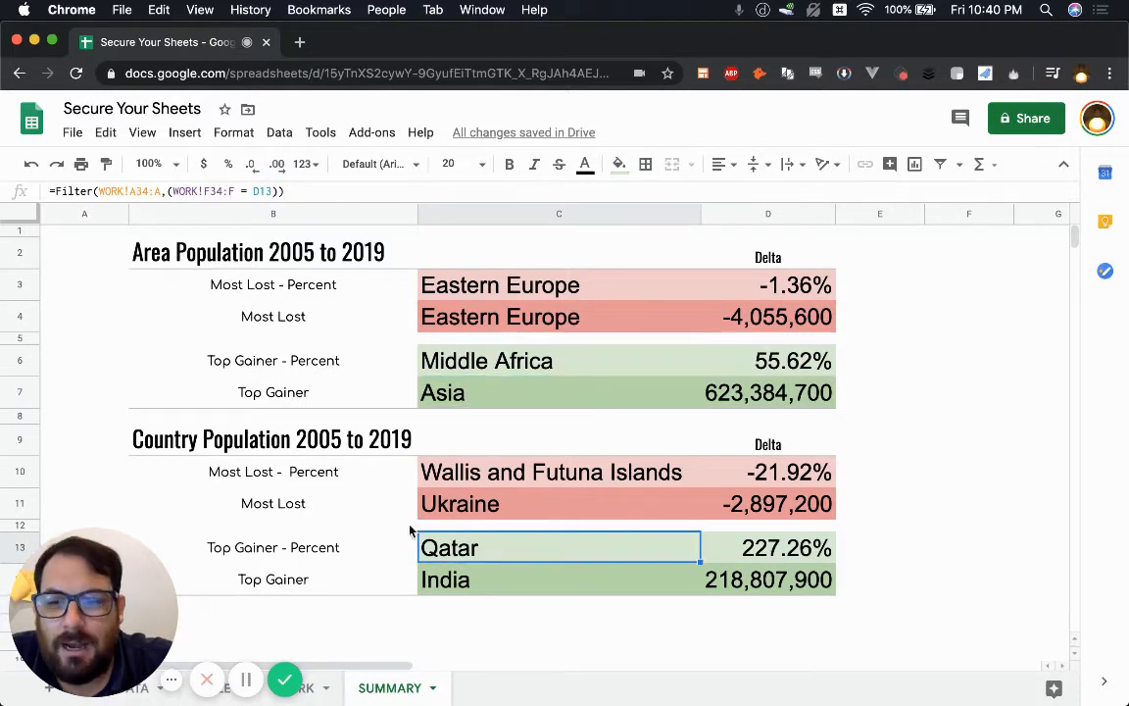
Step: Bring up the spreadsheet's advanced Sharing settings dialog
left_click_drag(129, 581, 887, 605)
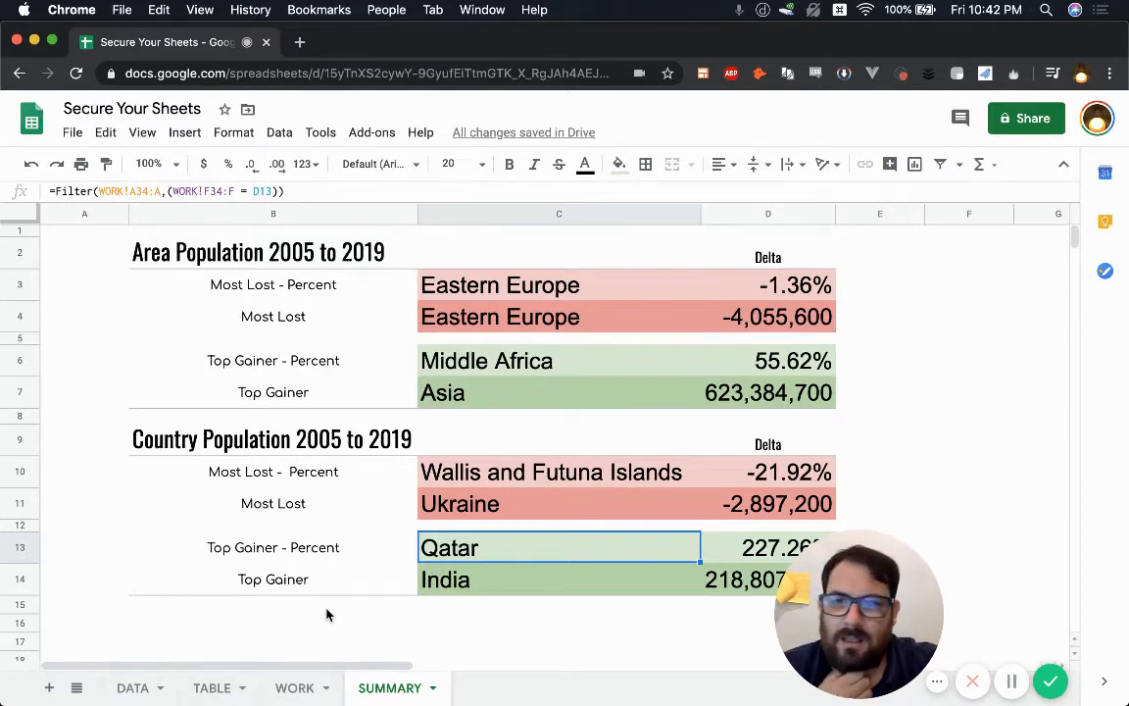
left_click(1019, 124)
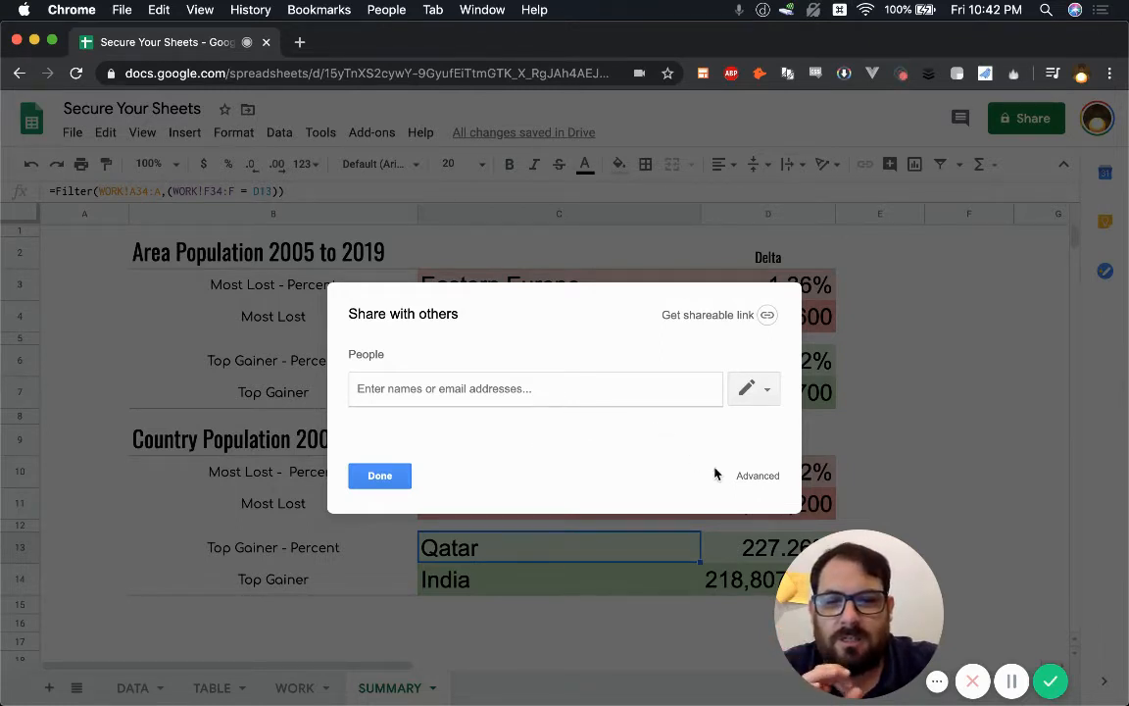
left_click(771, 486)
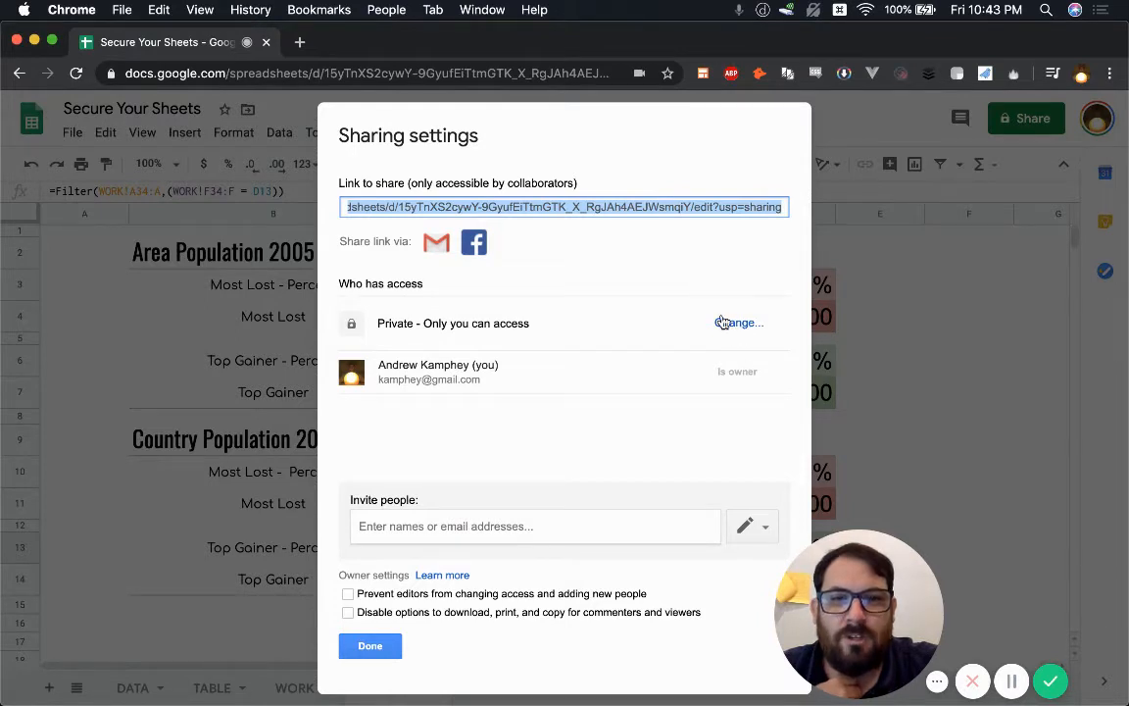
Step: Keep editors' access and disable downloading, printing and copying for commenters and viewers
left_click(748, 525)
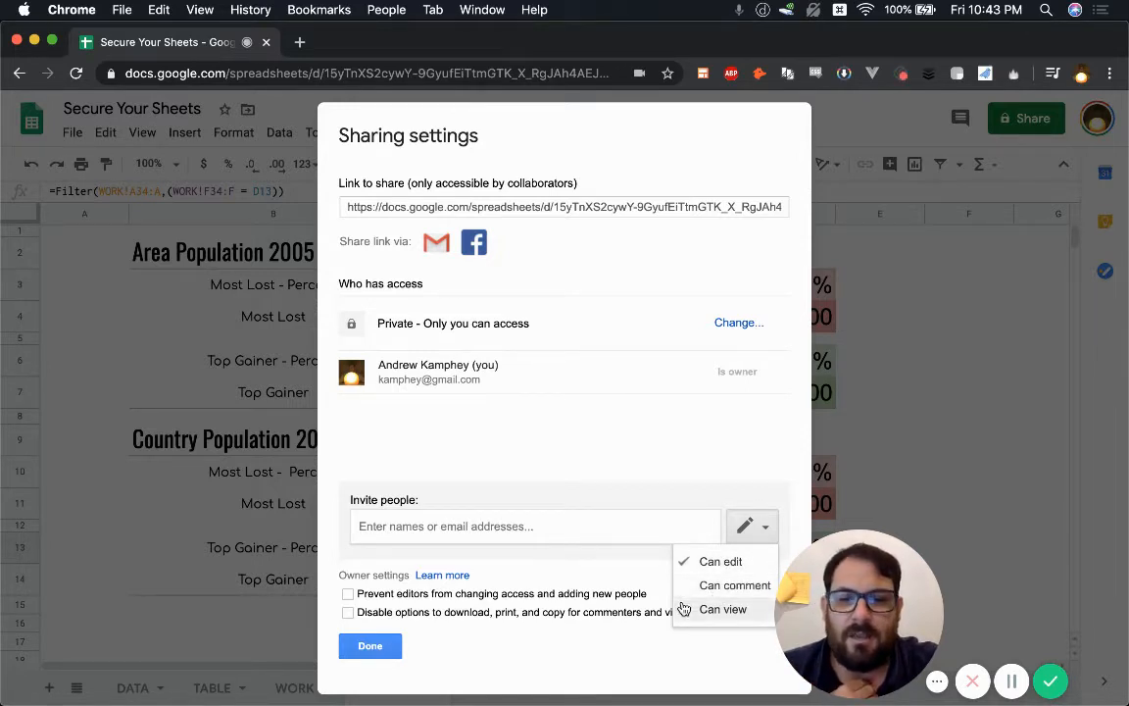
left_click(531, 429)
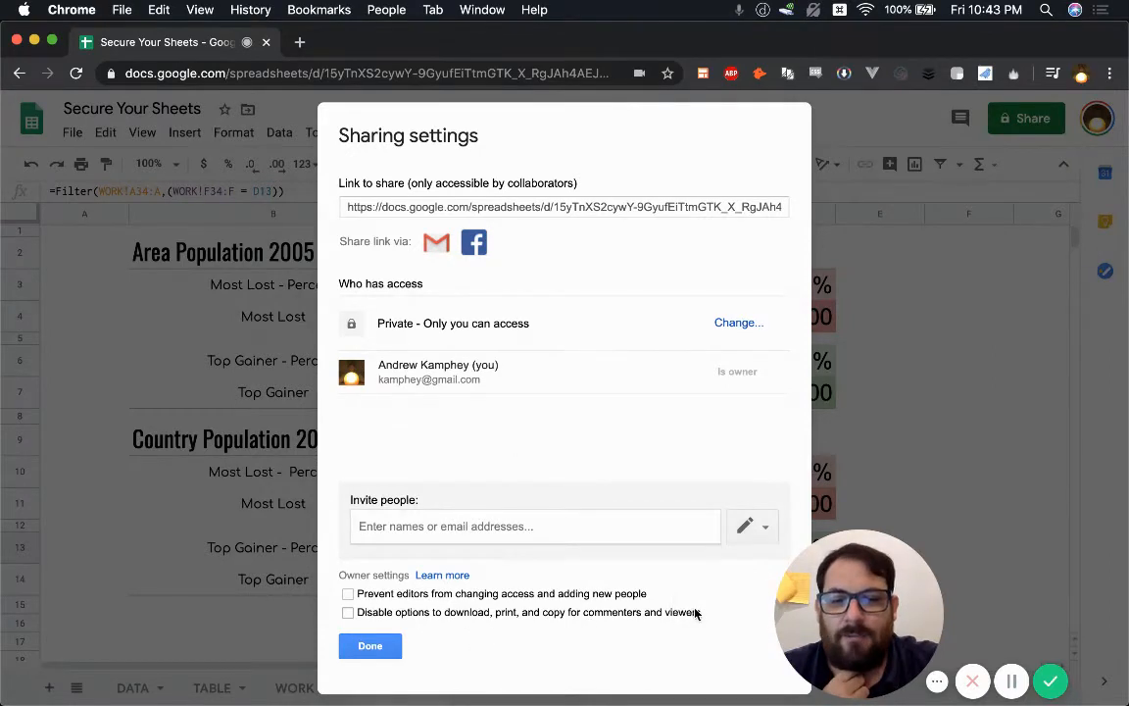
left_click(397, 614)
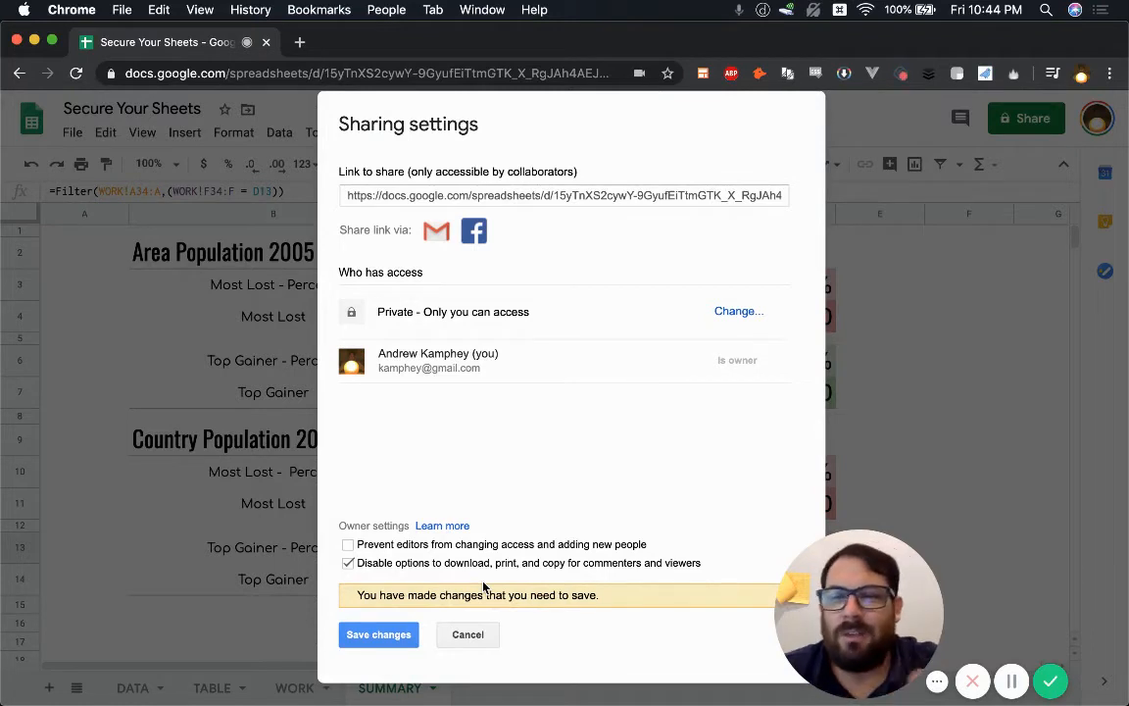
Step: Turn the download, print and copy restriction back off and close Sharing settings
left_click(347, 562)
left_click(744, 514)
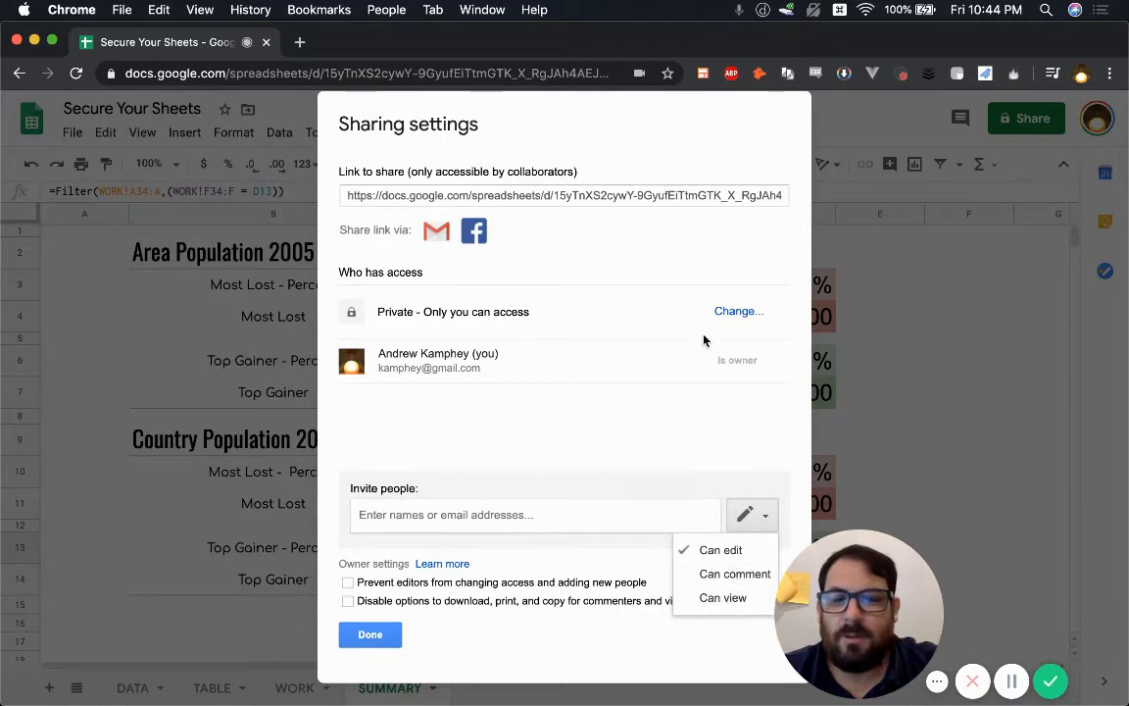
left_click(645, 218)
left_click(370, 635)
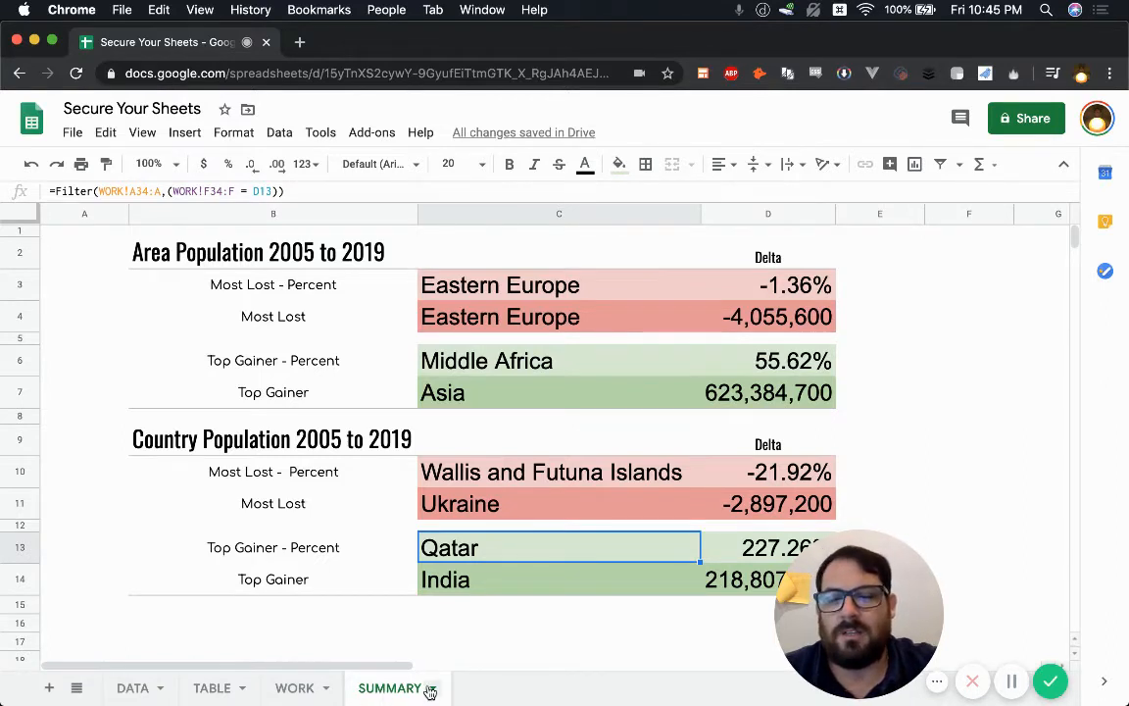
Step: Check the Eastern Europe formula in C4, then bring up the WORK tab's menu
left_click(517, 321)
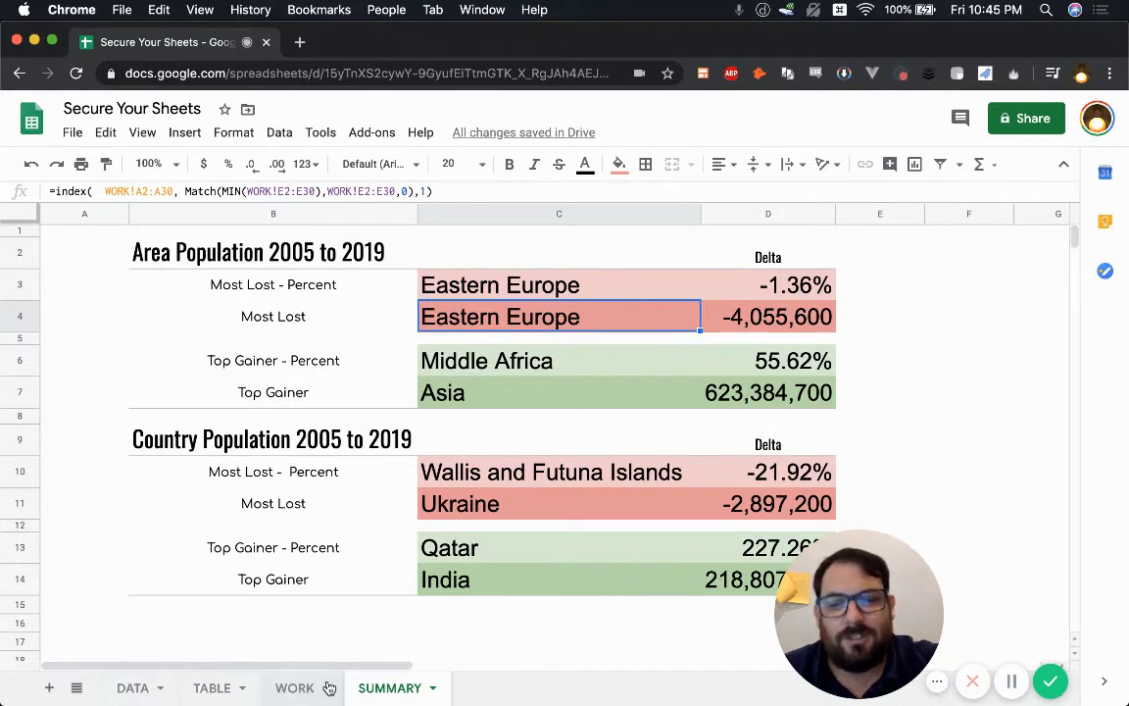
left_click(329, 691)
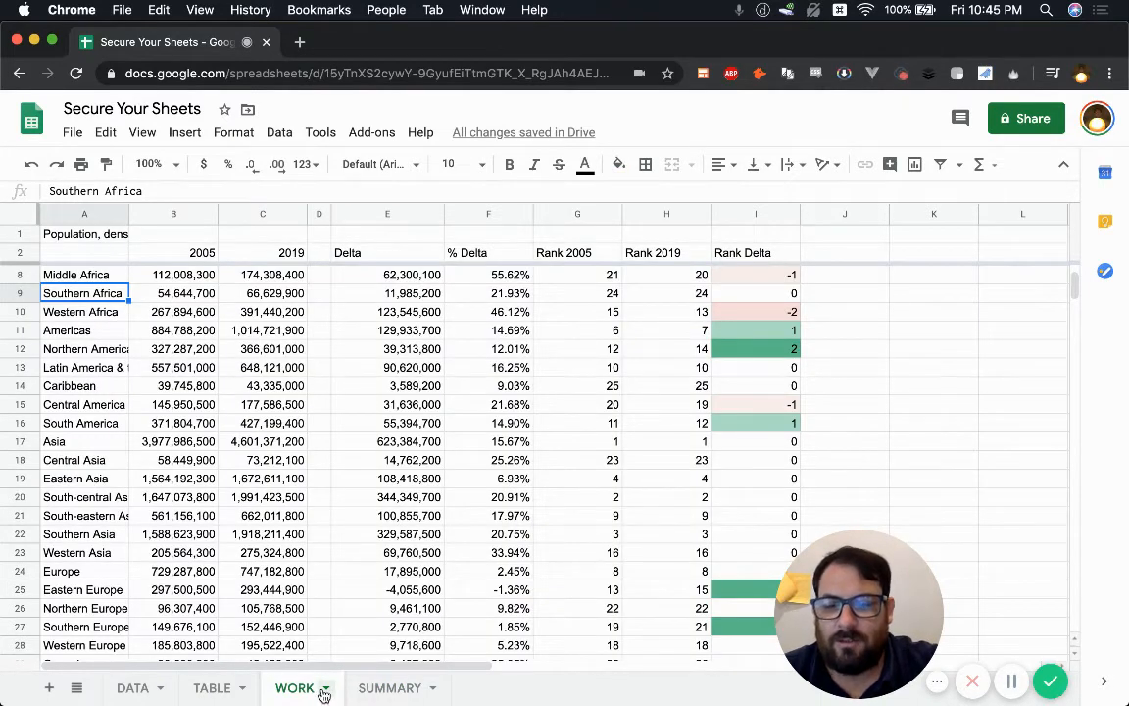
left_click(325, 690)
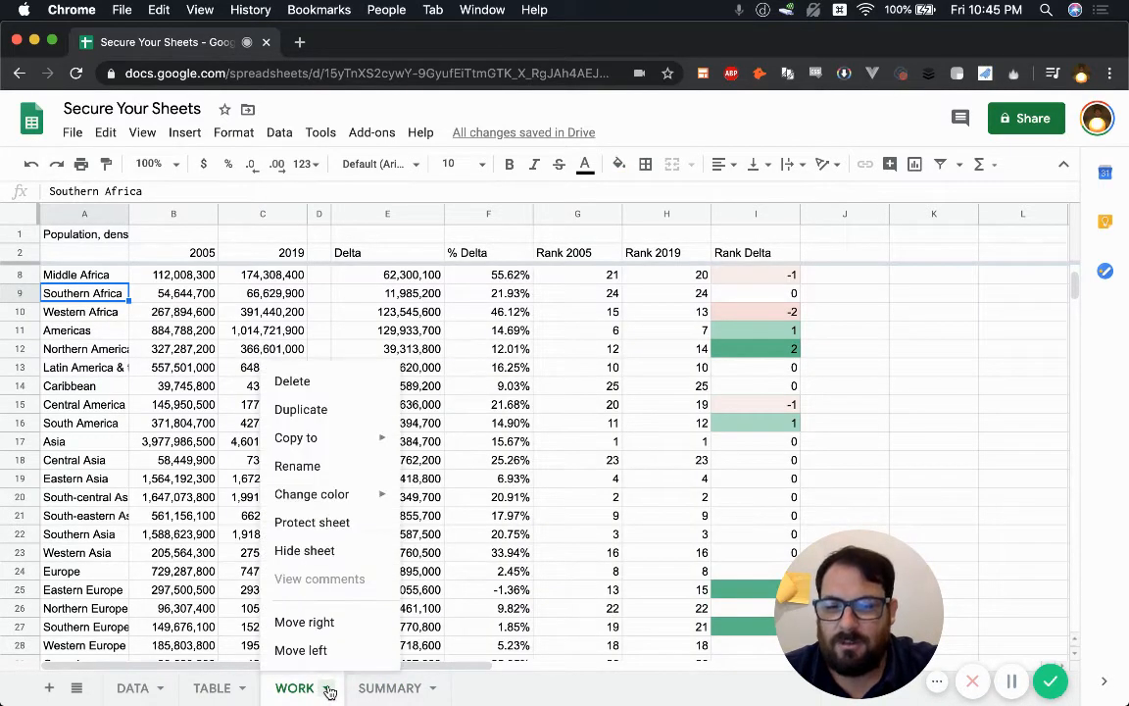
Step: Choose the whole WORK sheet for protection, after briefly trying columns A–H as a range
left_click(303, 525)
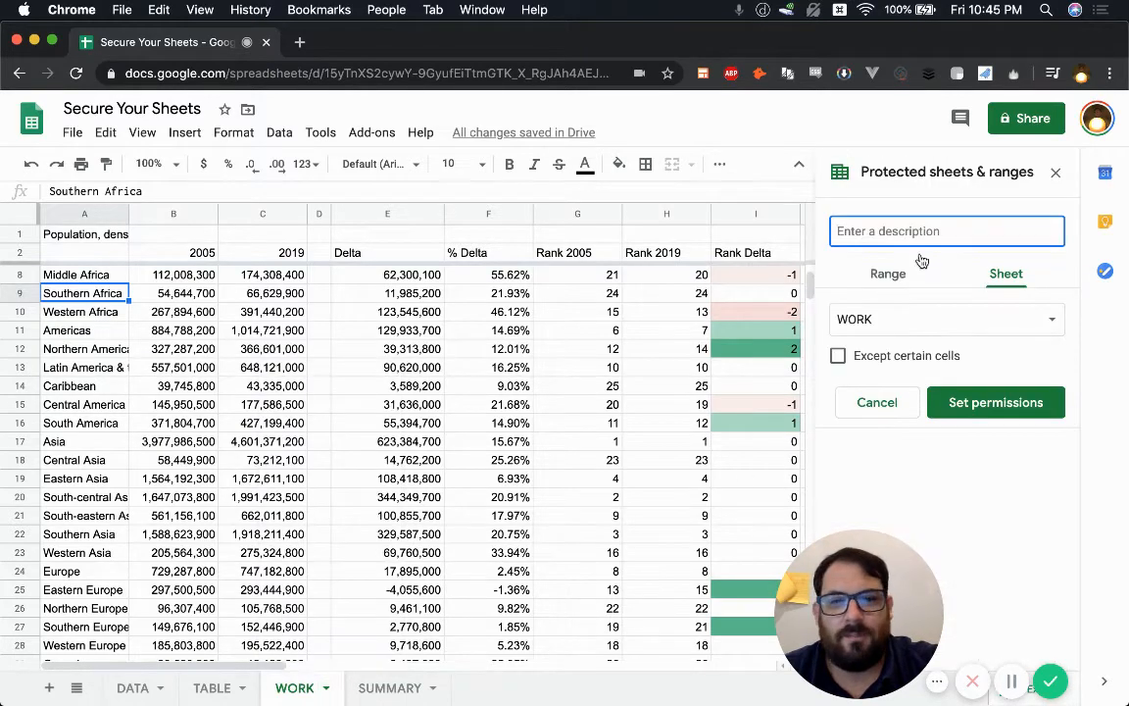
left_click(888, 275)
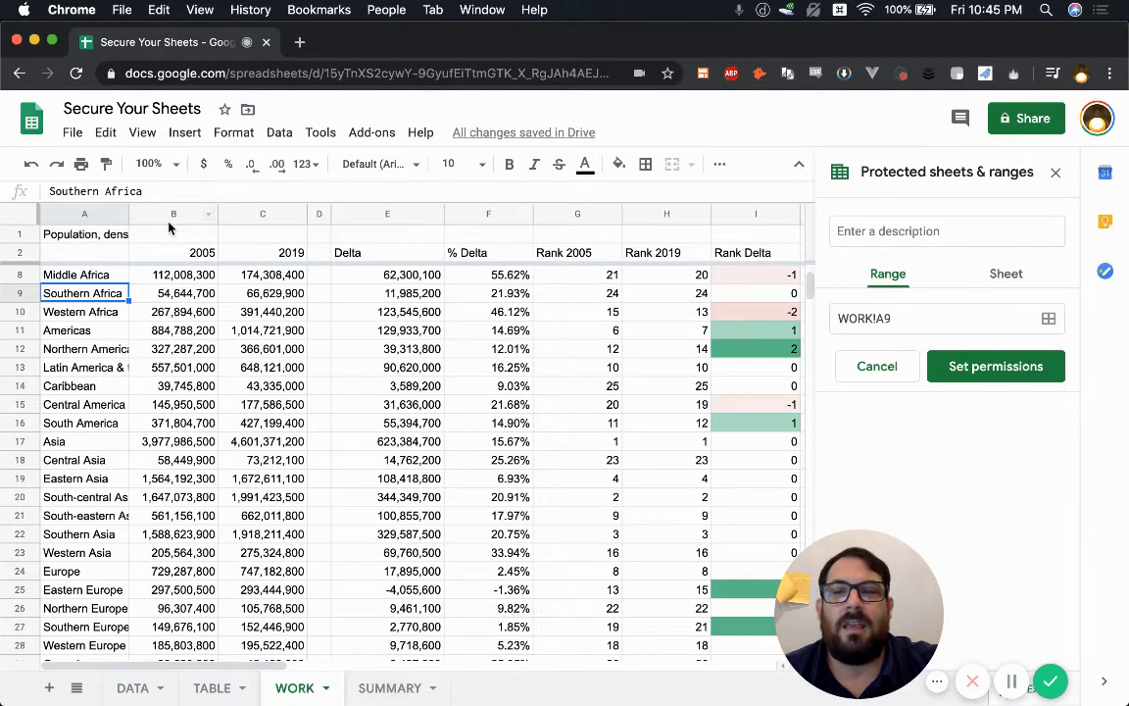
left_click_drag(85, 214, 657, 214)
left_click(918, 317)
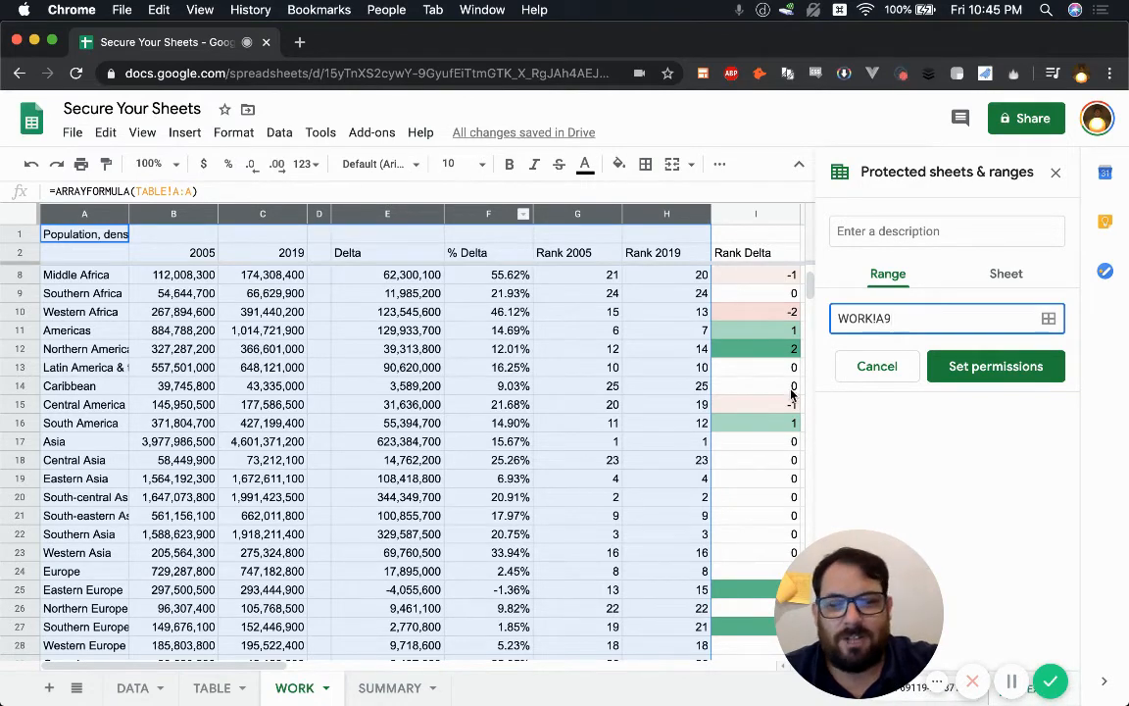
left_click(1009, 276)
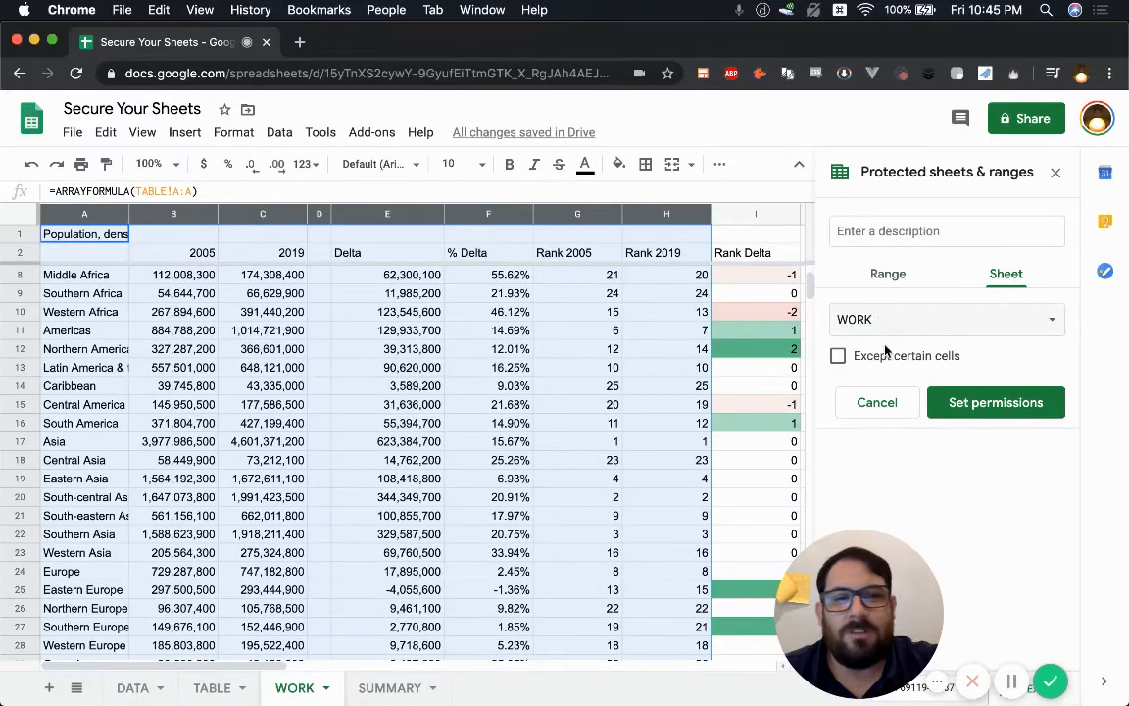
left_click(877, 321)
left_click(833, 320)
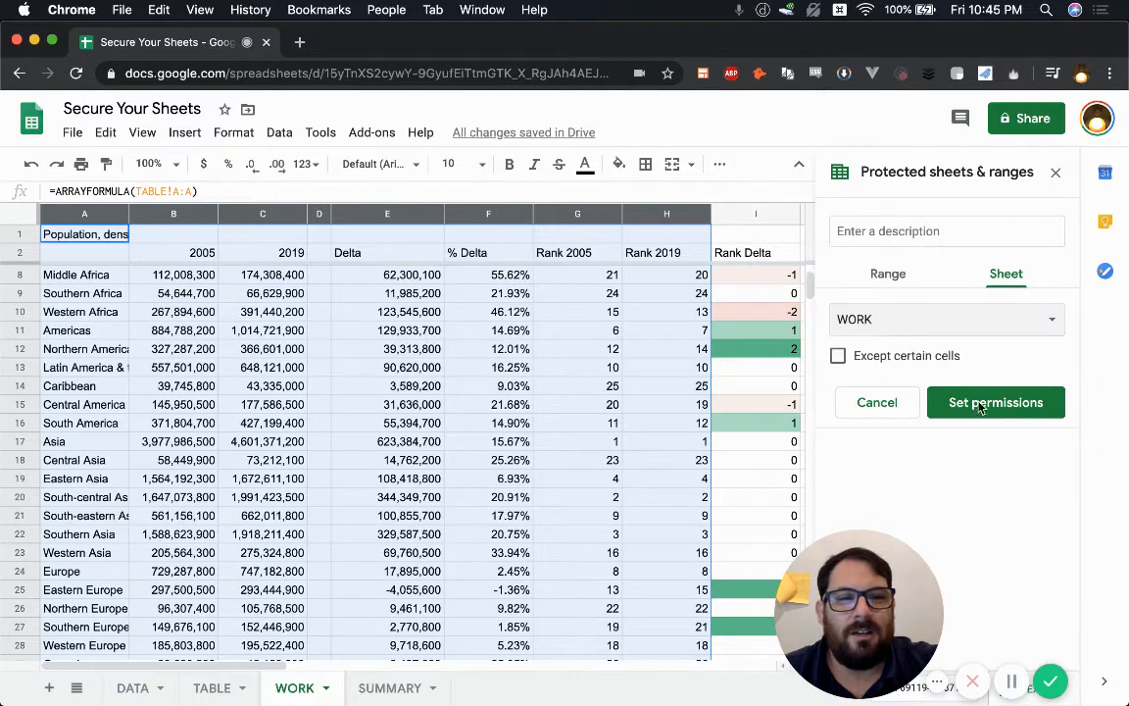
left_click(992, 401)
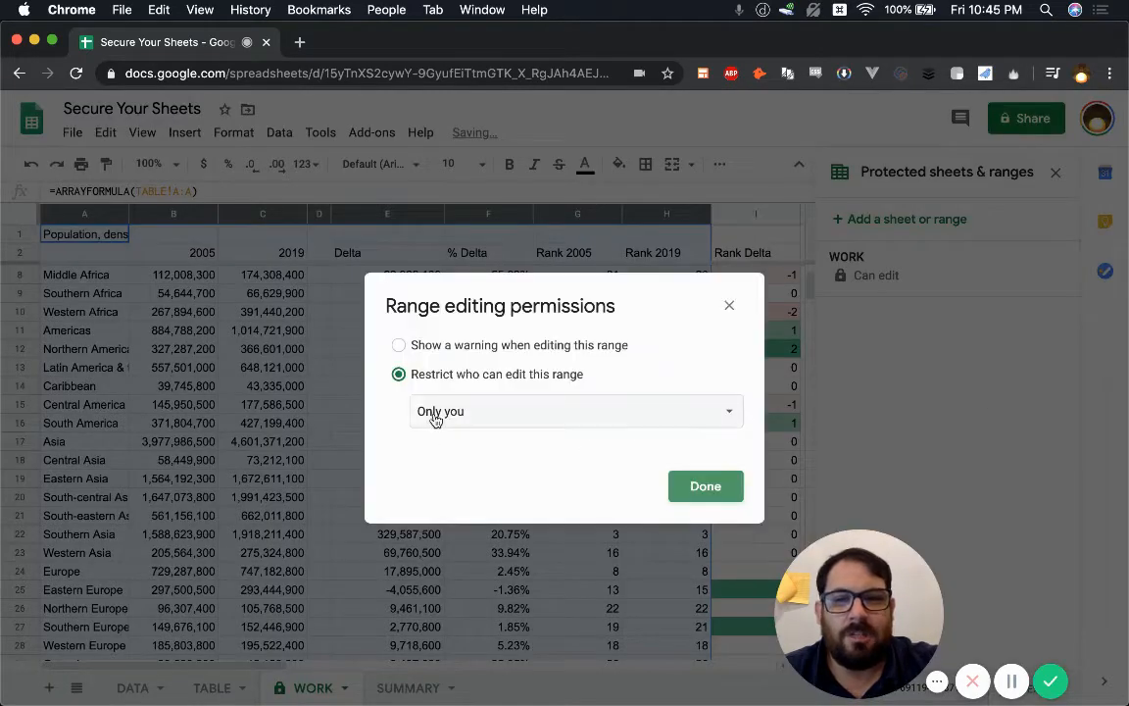
Step: Restrict WORK sheet editing to 'Only you' after trying Custom and warning-only options
left_click(435, 412)
left_click(461, 440)
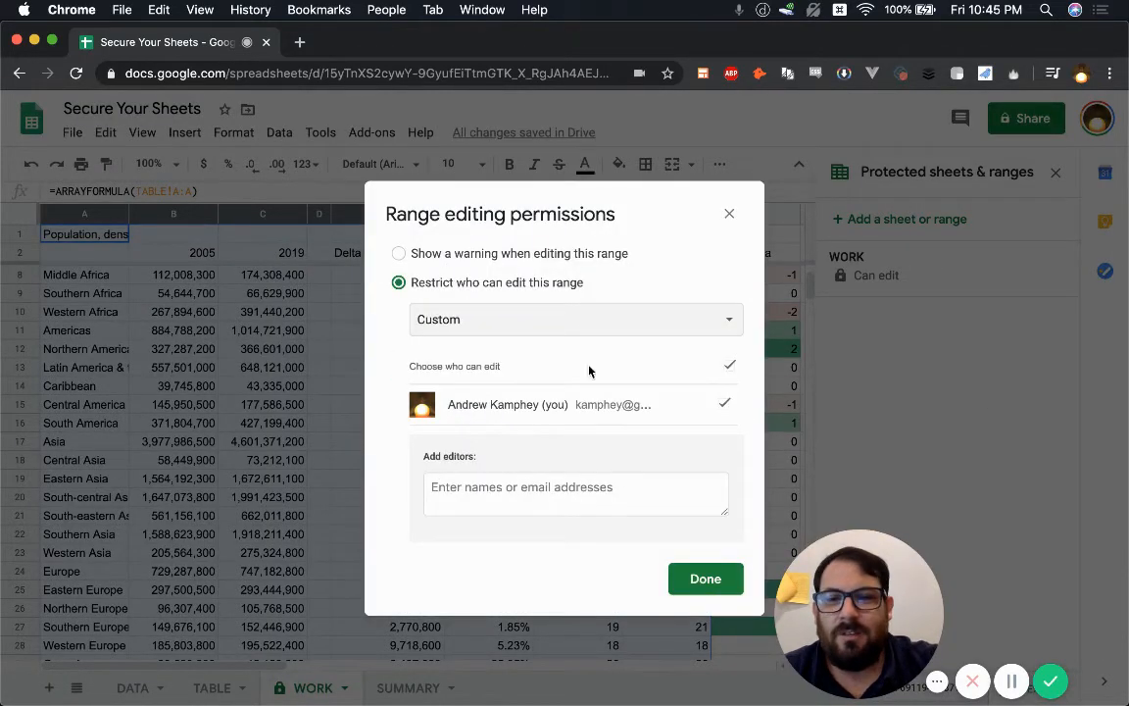
left_click(399, 253)
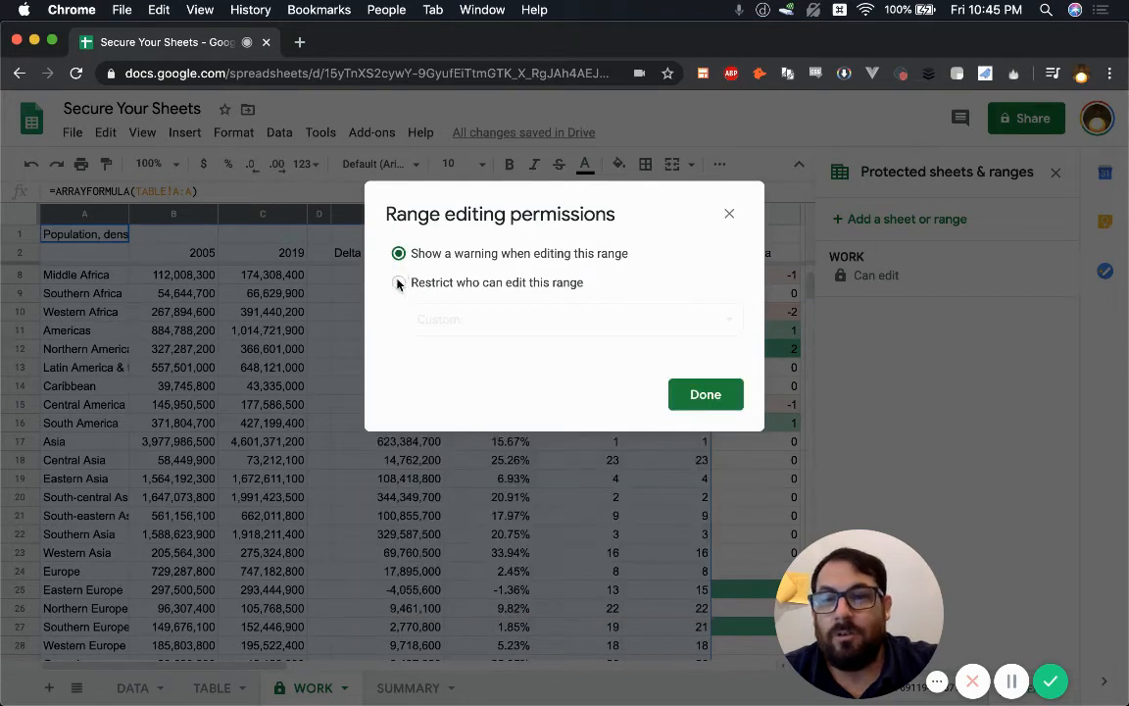
left_click(398, 282)
left_click(399, 253)
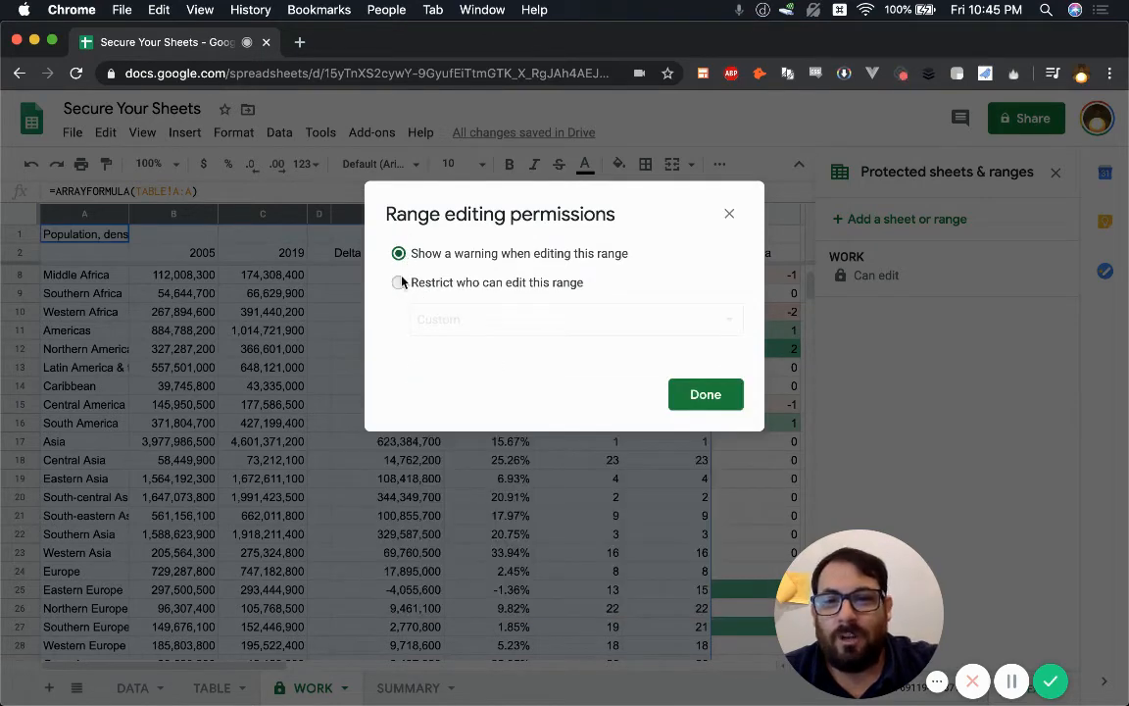
left_click(398, 282)
left_click(431, 316)
left_click(460, 291)
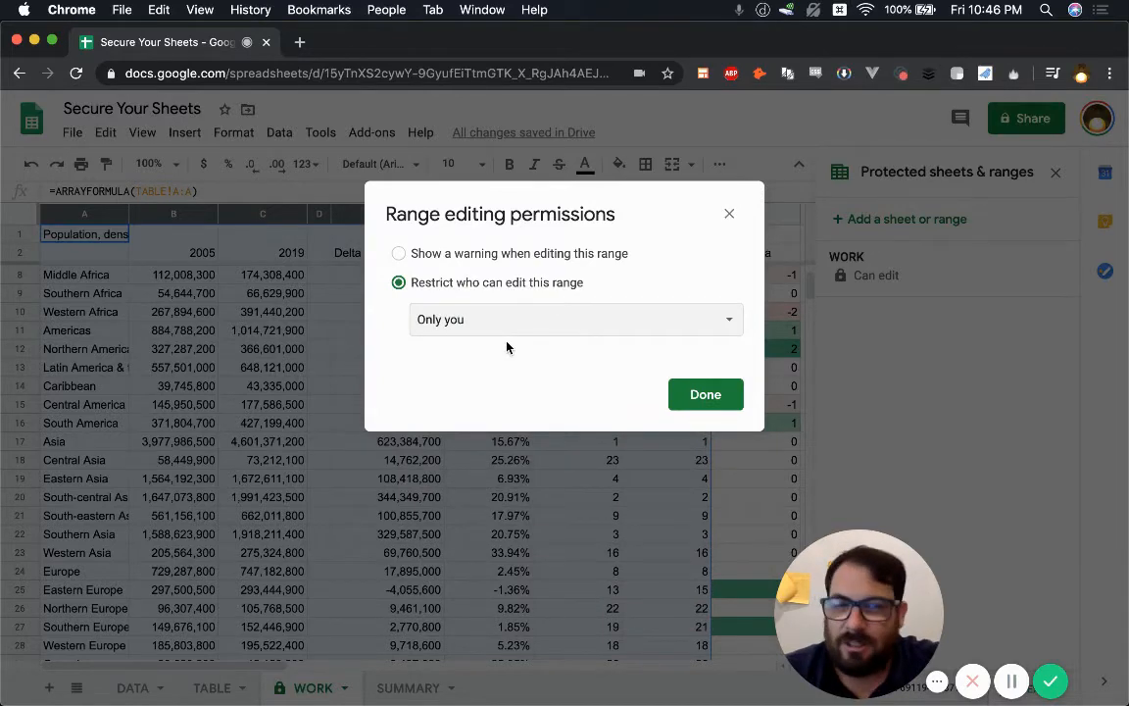
left_click(729, 213)
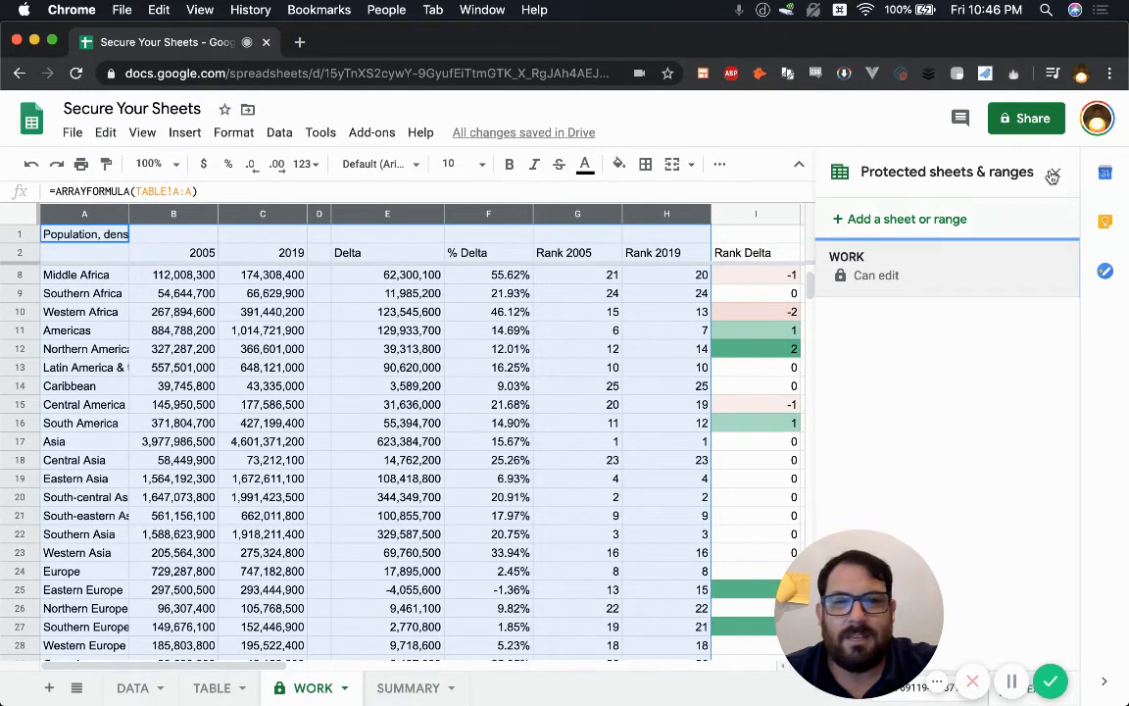
Step: Review WORK's protection entry, close the protection panel, and bring up the TABLE tab's menu
left_click(882, 275)
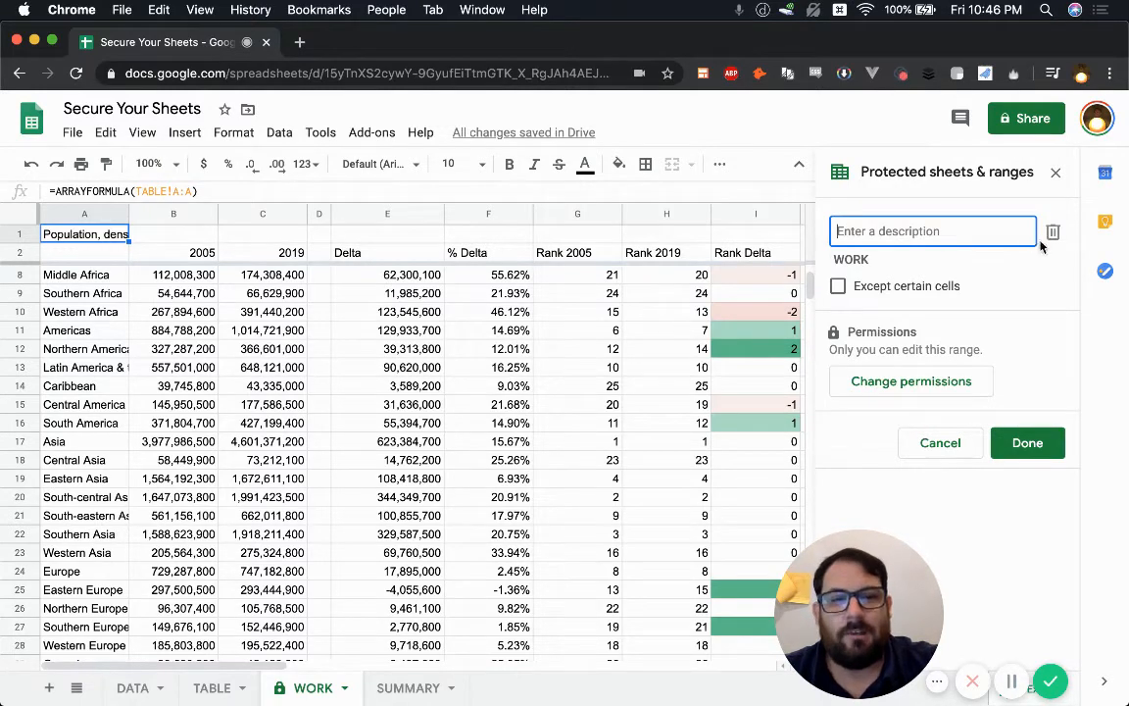
left_click(1053, 178)
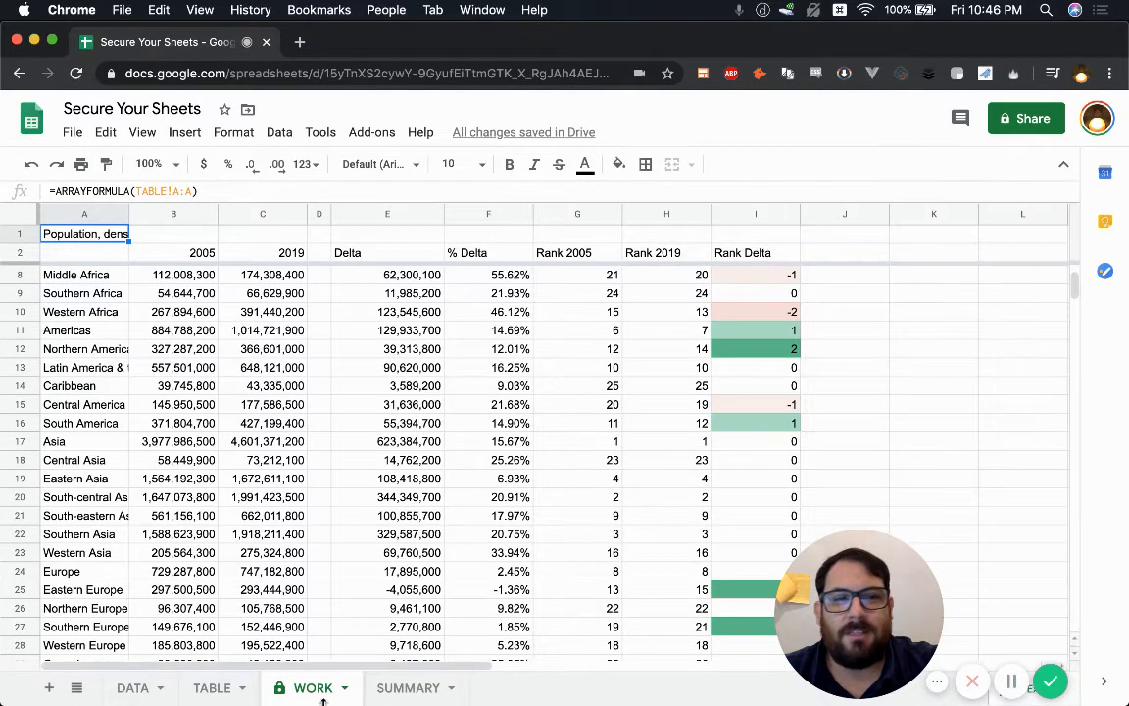
left_click(217, 687)
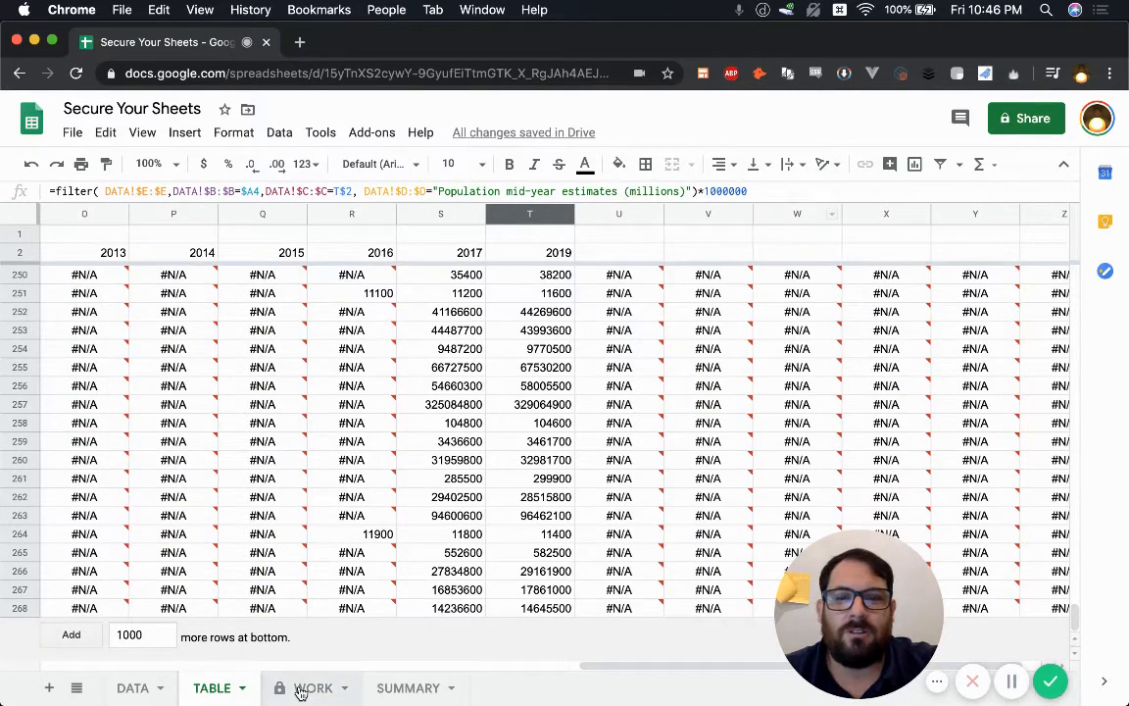
left_click(240, 687)
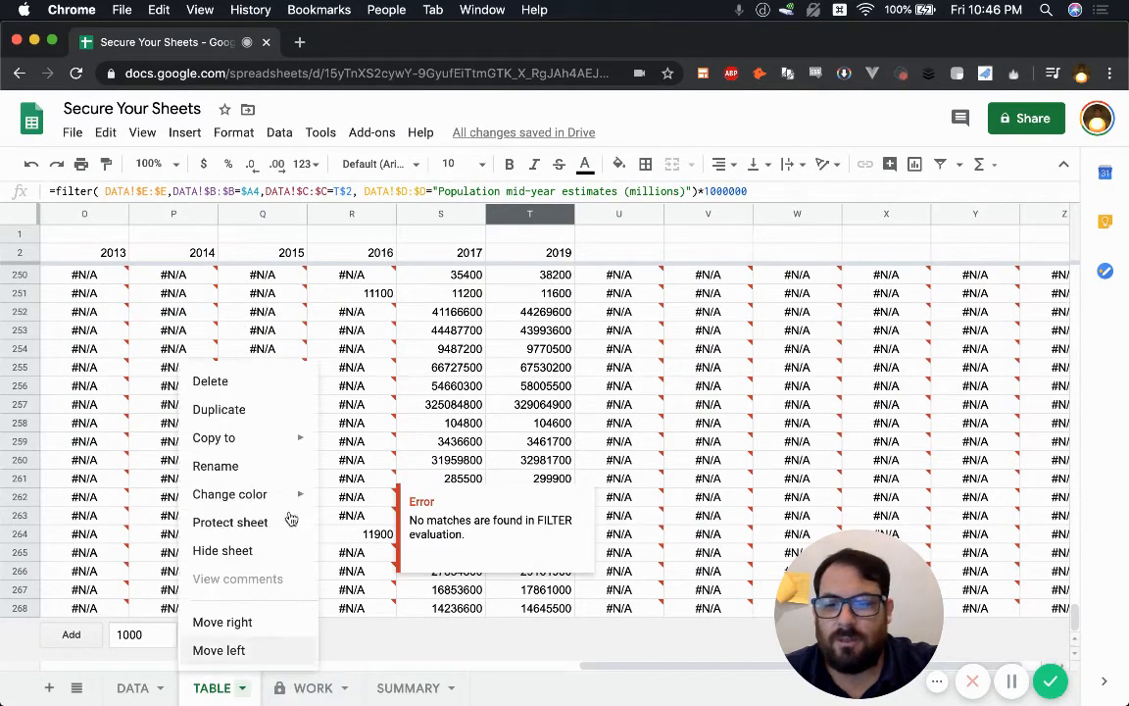
Step: Protect the TABLE sheet with editing limited to only you
left_click(233, 525)
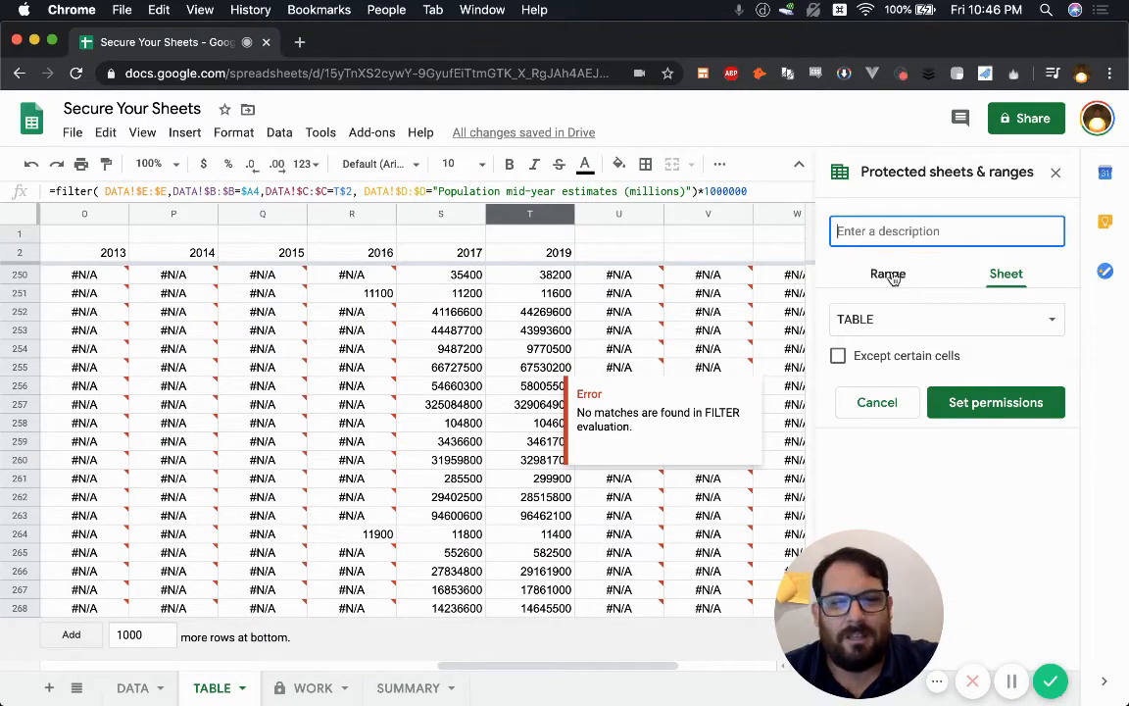
left_click(991, 400)
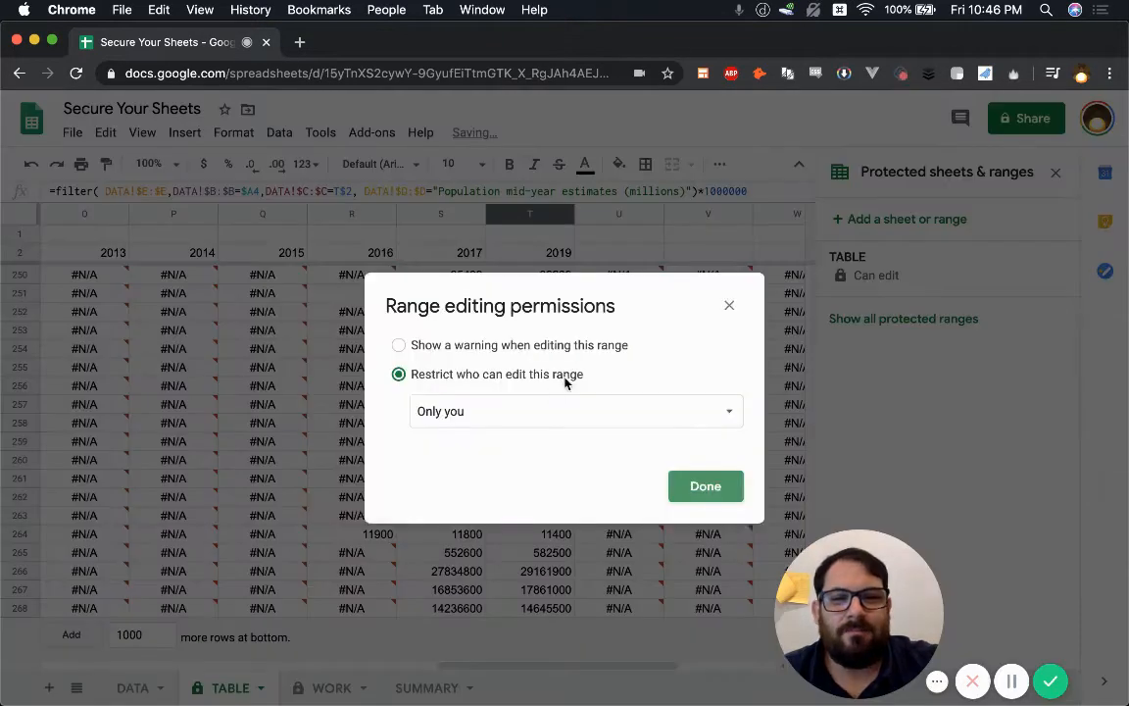
left_click(701, 480)
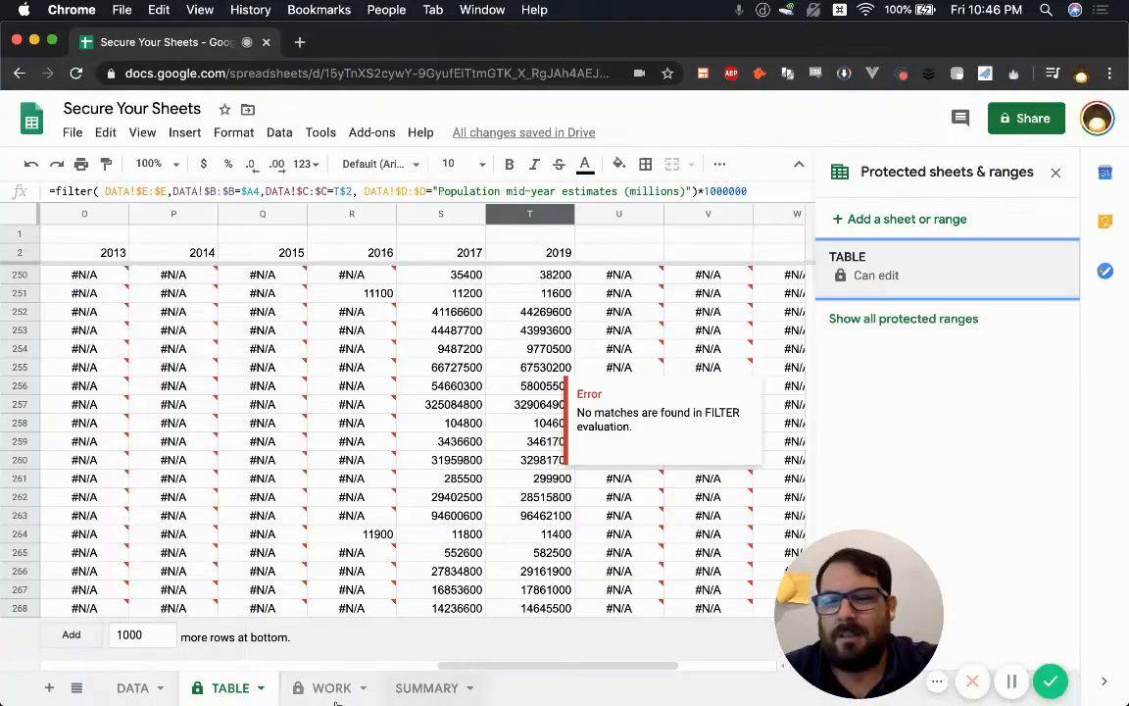
left_click_drag(234, 686, 257, 687)
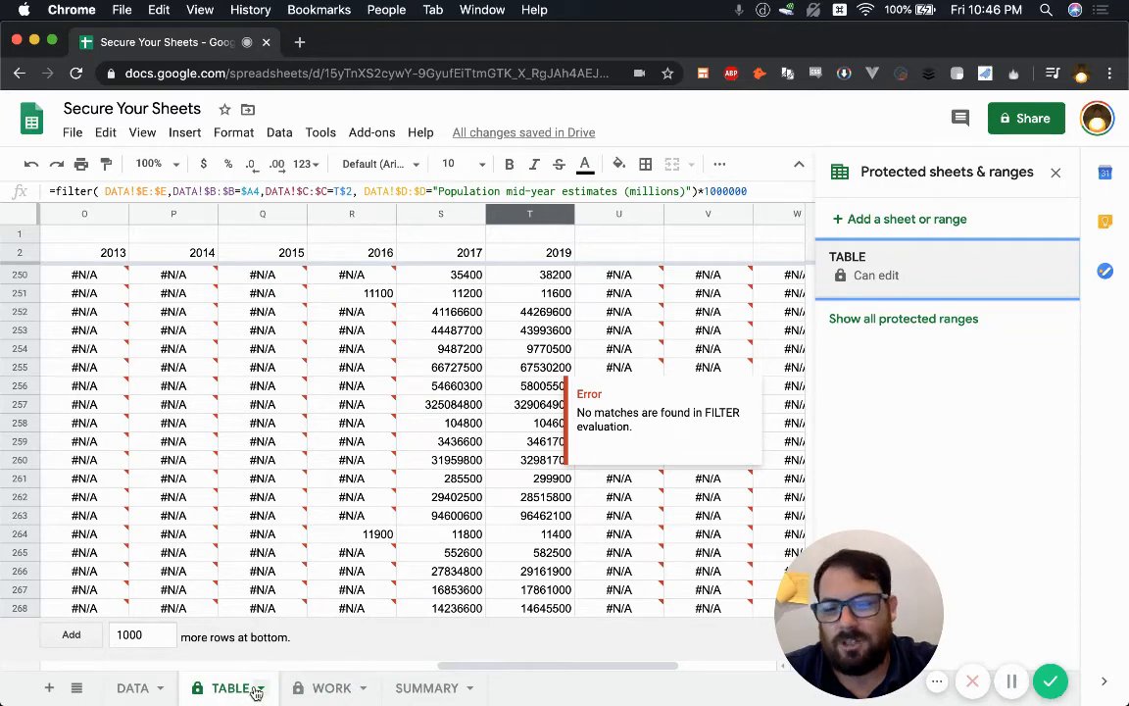
left_click(262, 690)
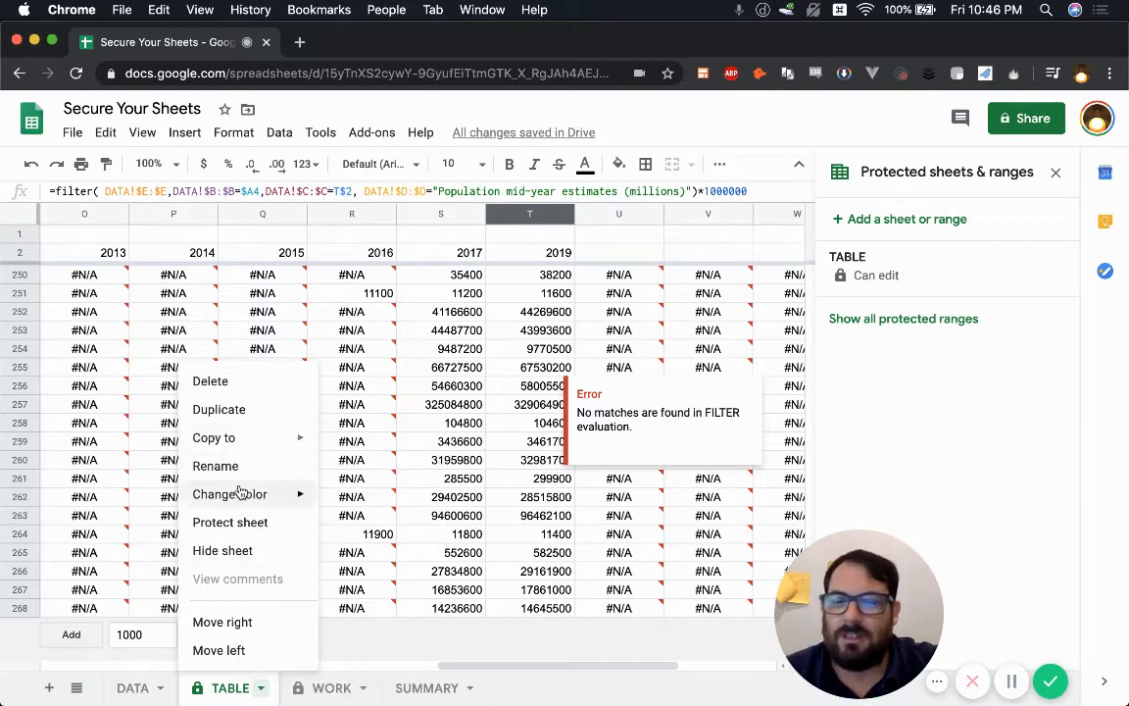
Step: Protect the DATA sheet so only you can edit, then return to SUMMARY
left_click(167, 692)
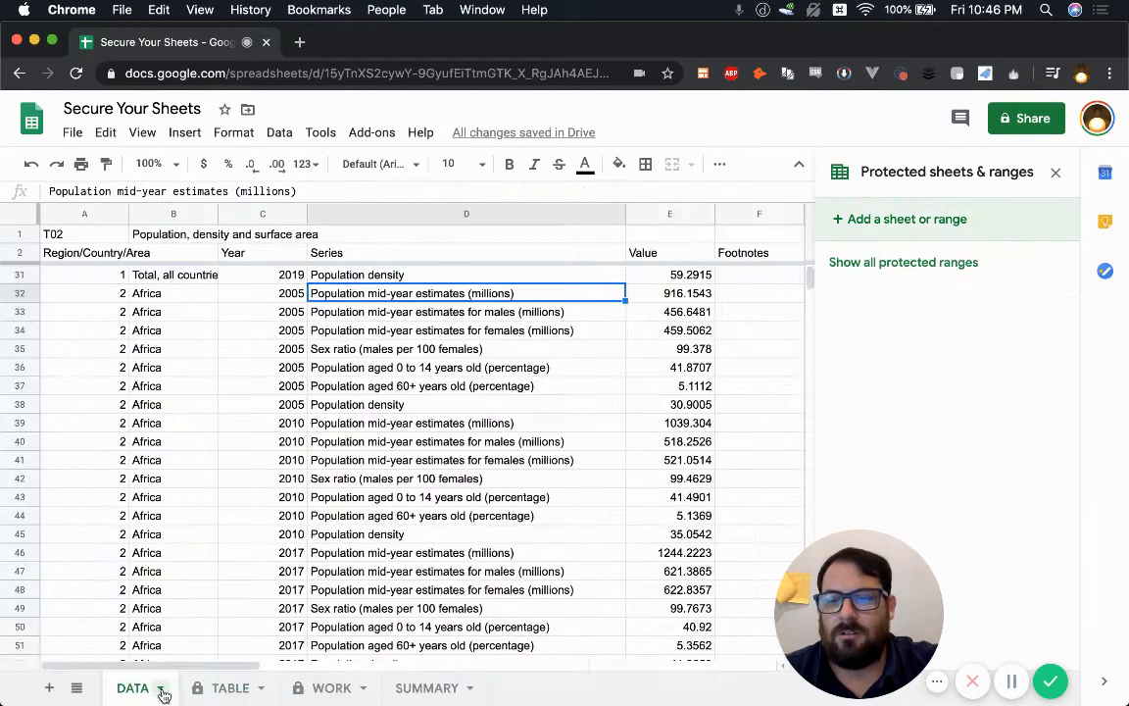
left_click(164, 693)
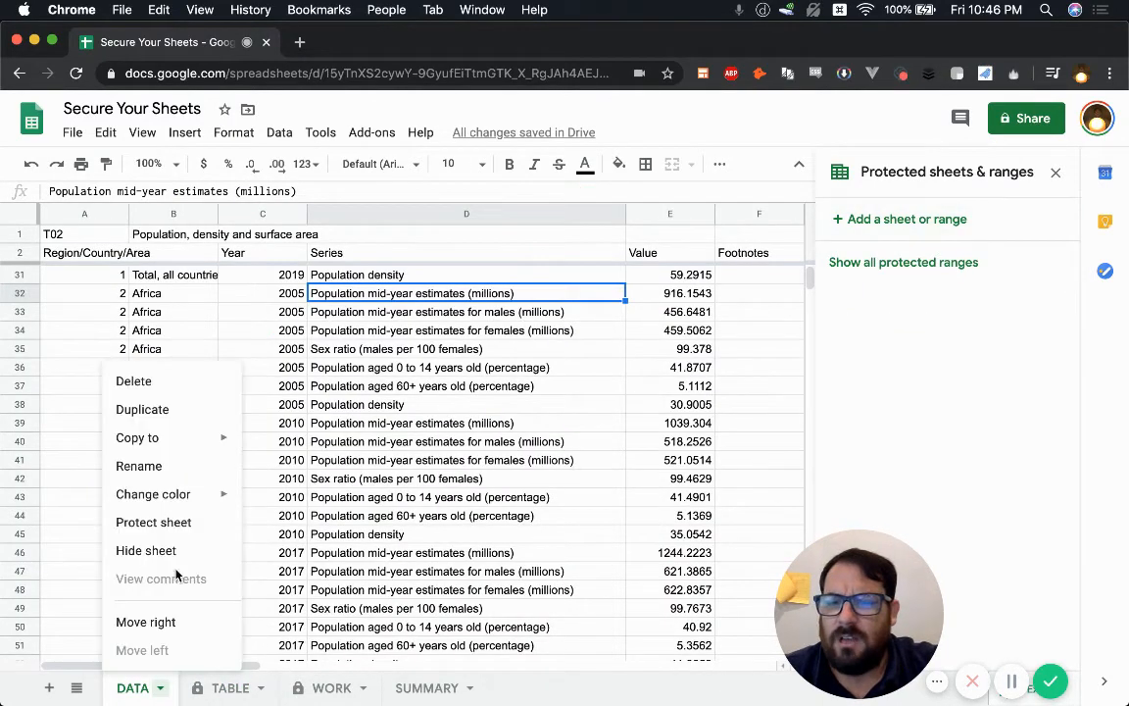
left_click(200, 522)
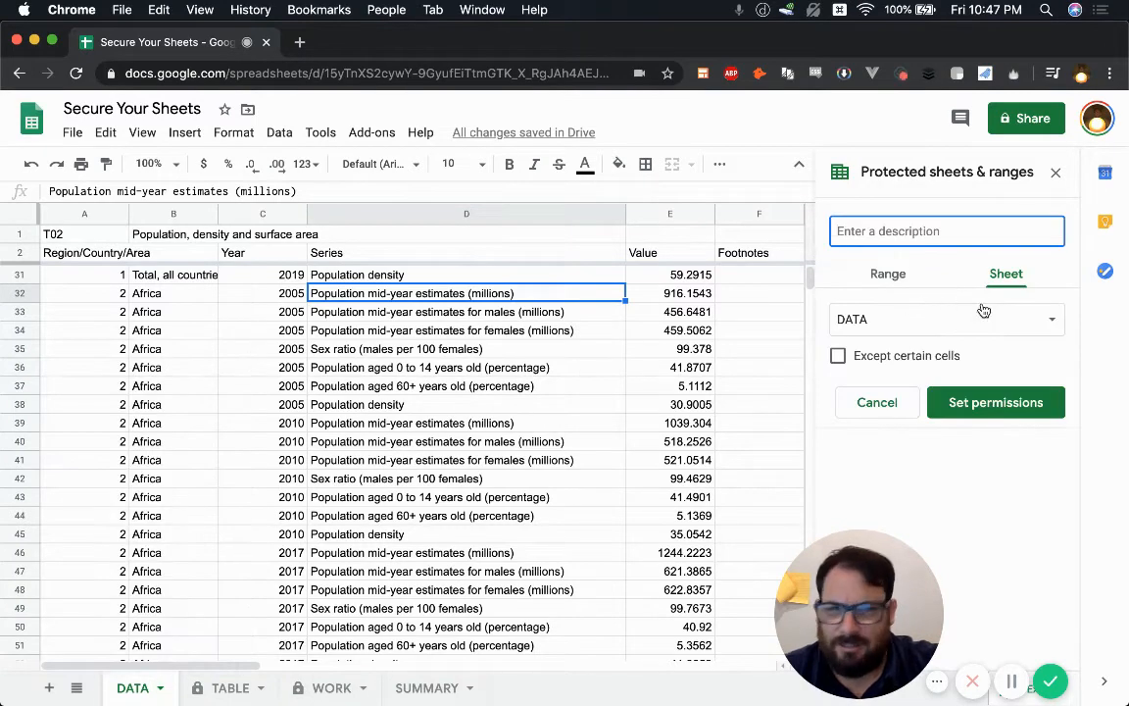
left_click(1013, 403)
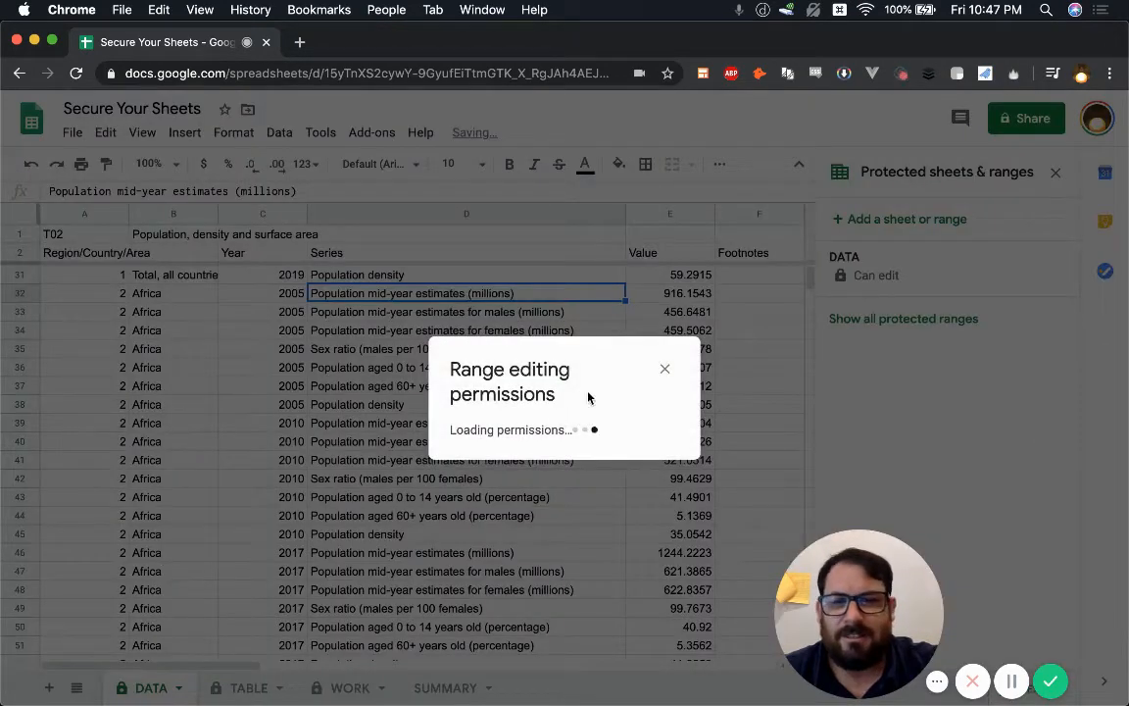
left_click(697, 483)
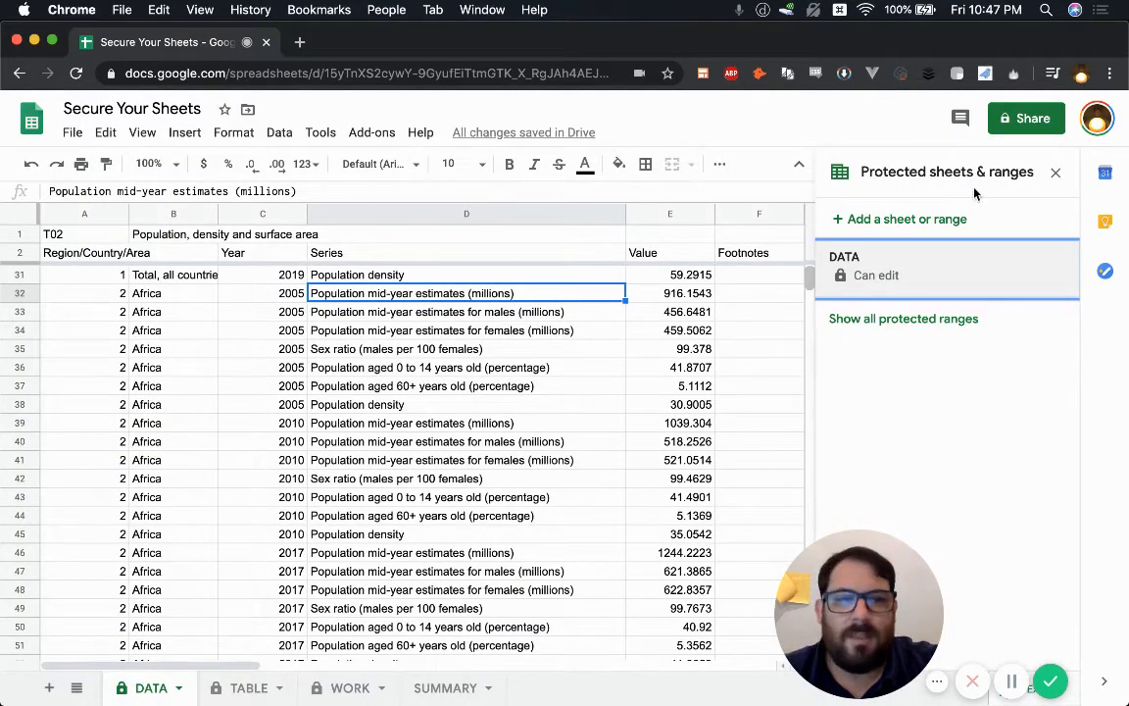
left_click(1056, 172)
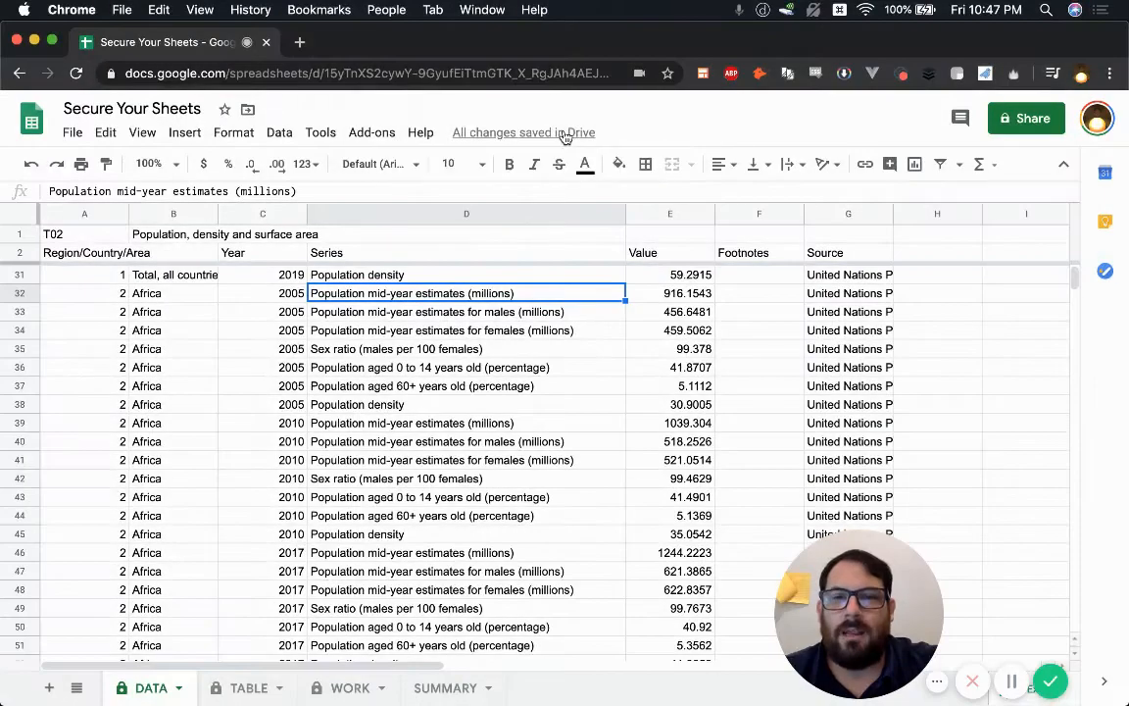
left_click(443, 687)
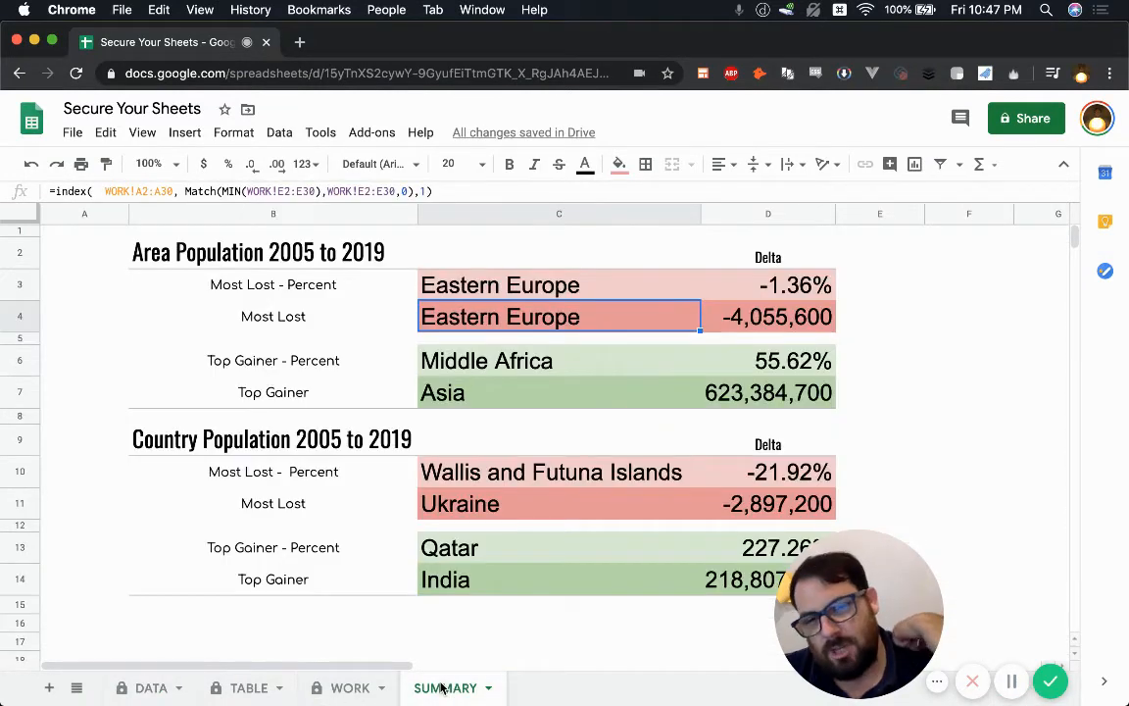
Step: Bring up version history from the 'All changes saved in Drive' status and wait out the unresponsive page
left_click(524, 133)
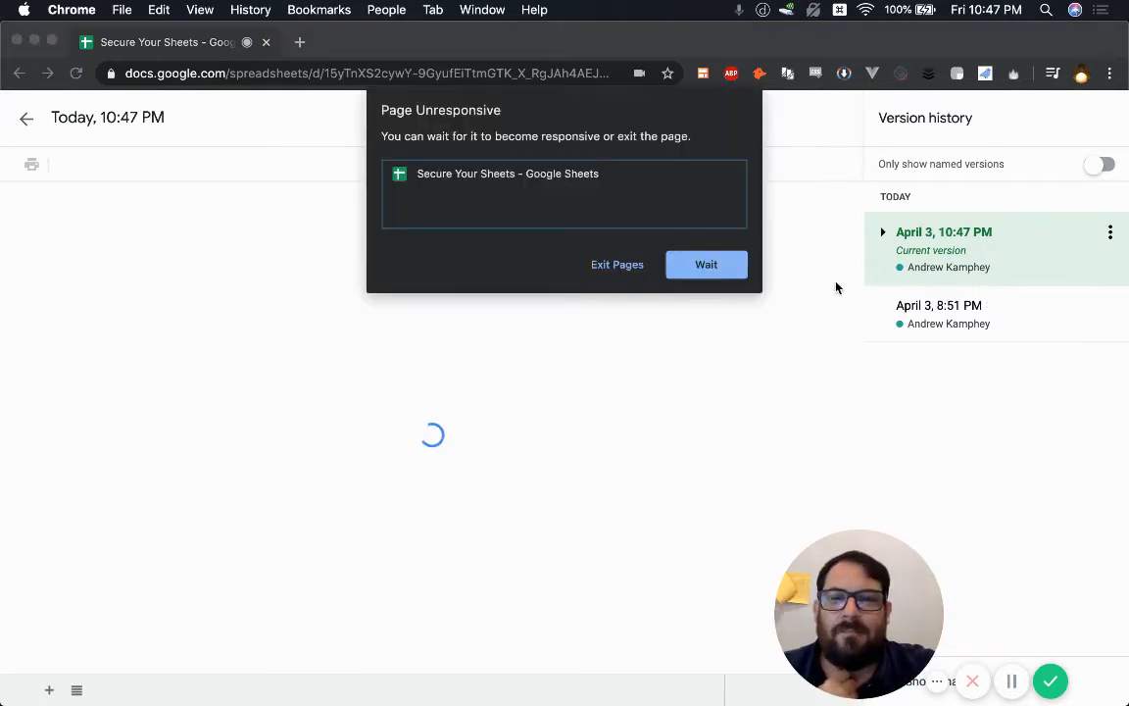
left_click(723, 264)
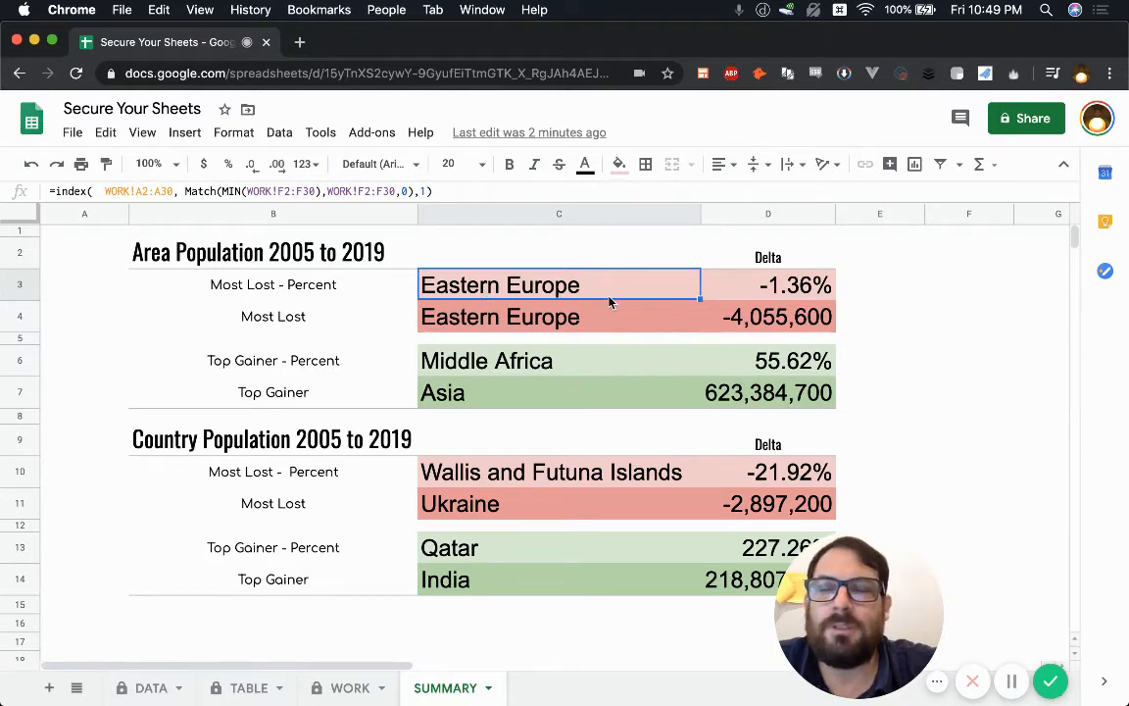
Step: Insert an empty column D to the left of the Delta values
left_click(749, 286)
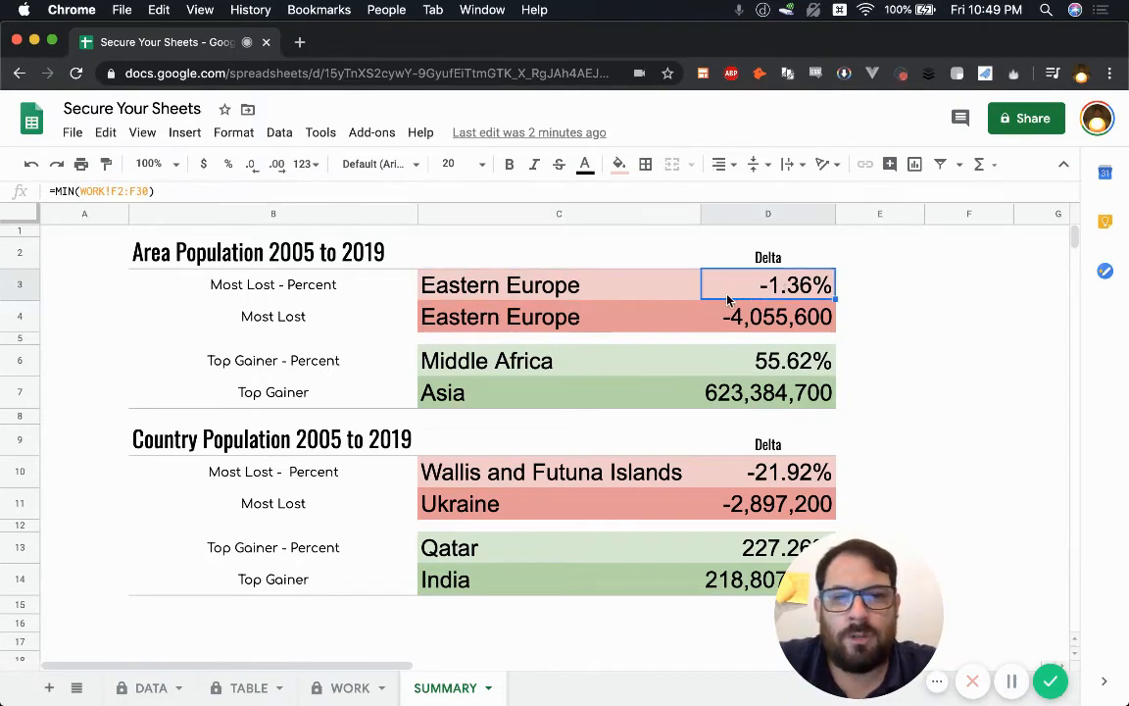
left_click(759, 215)
right_click(761, 215)
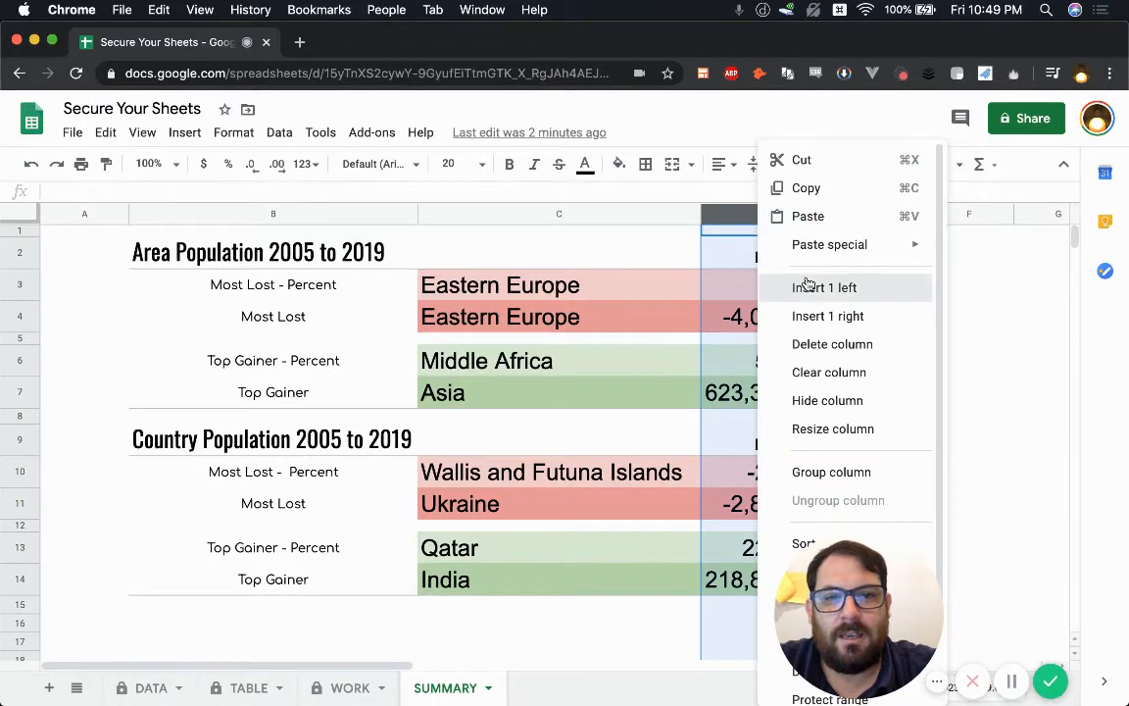
left_click(801, 287)
Step: Enter the formula =E4*E3 in D3 and copy it into D4
left_click(768, 295)
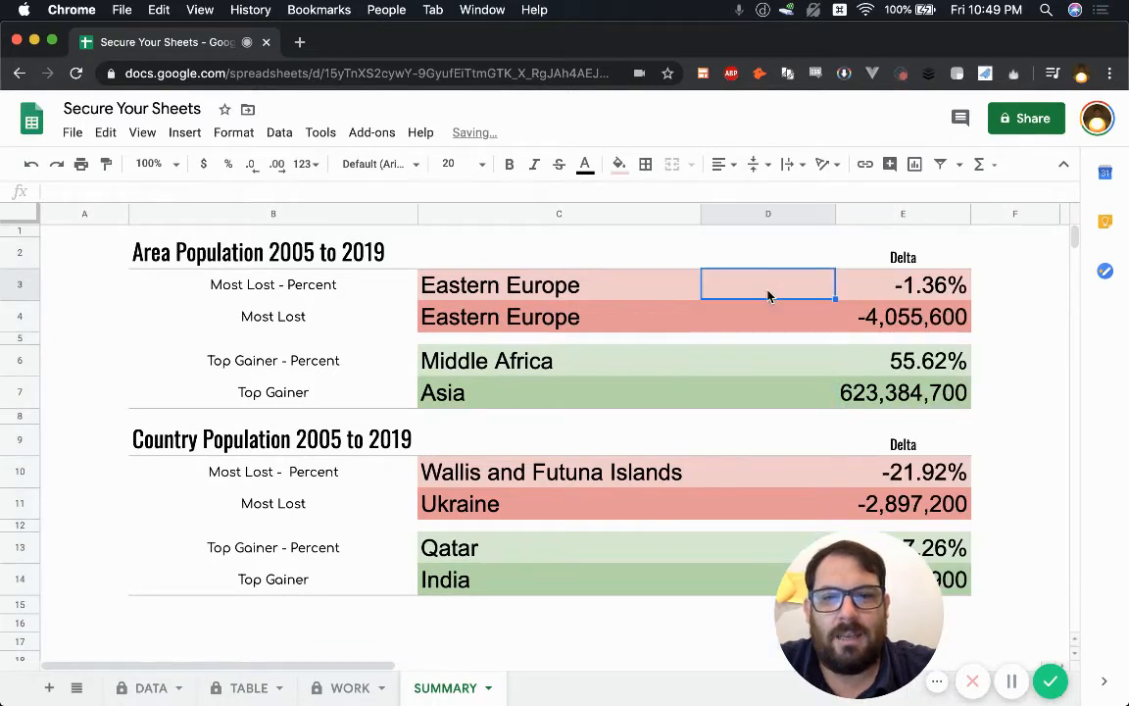
type("=")
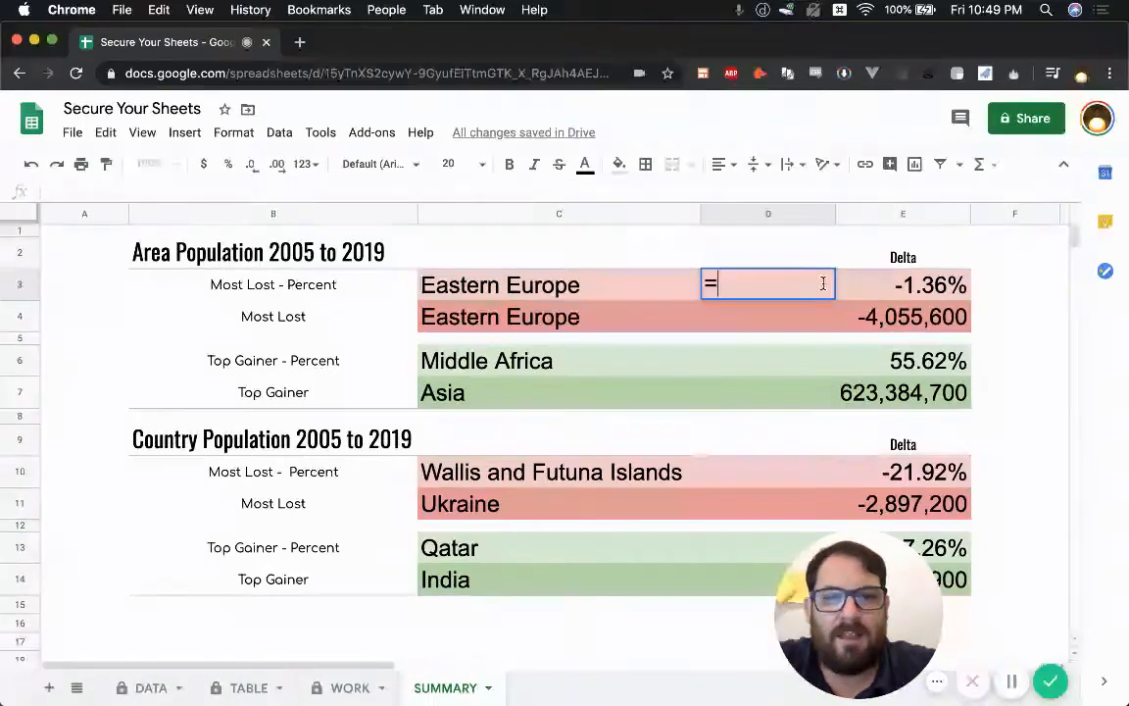
left_click(880, 325)
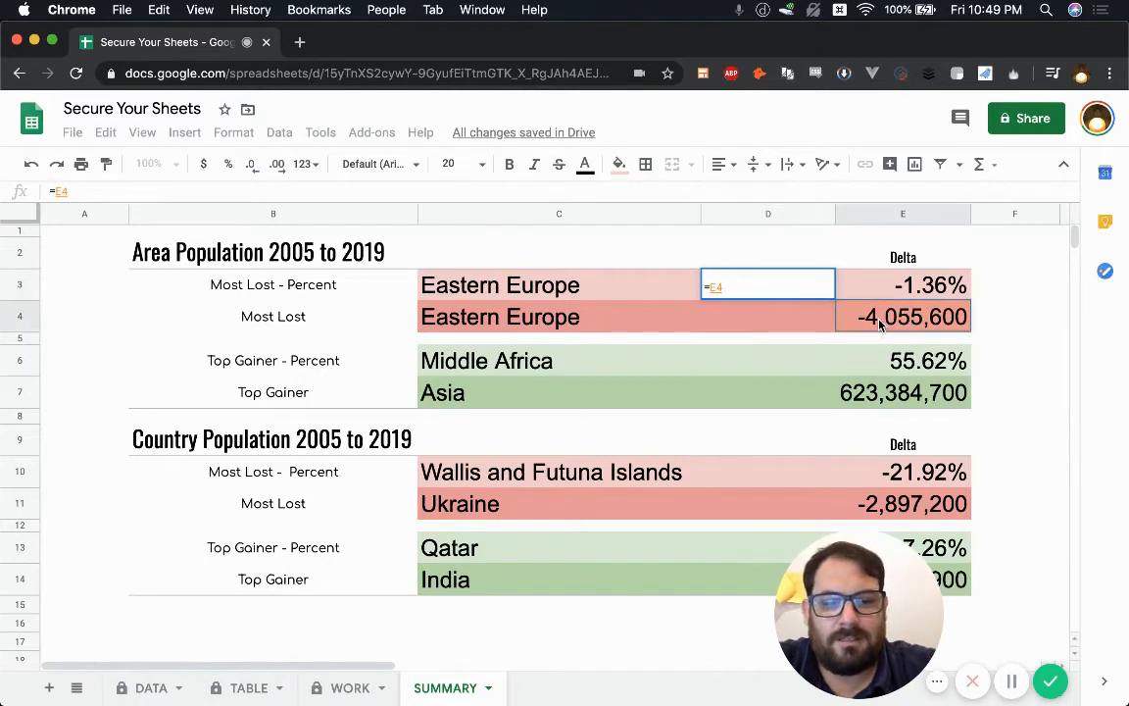
type("*")
left_click(933, 285)
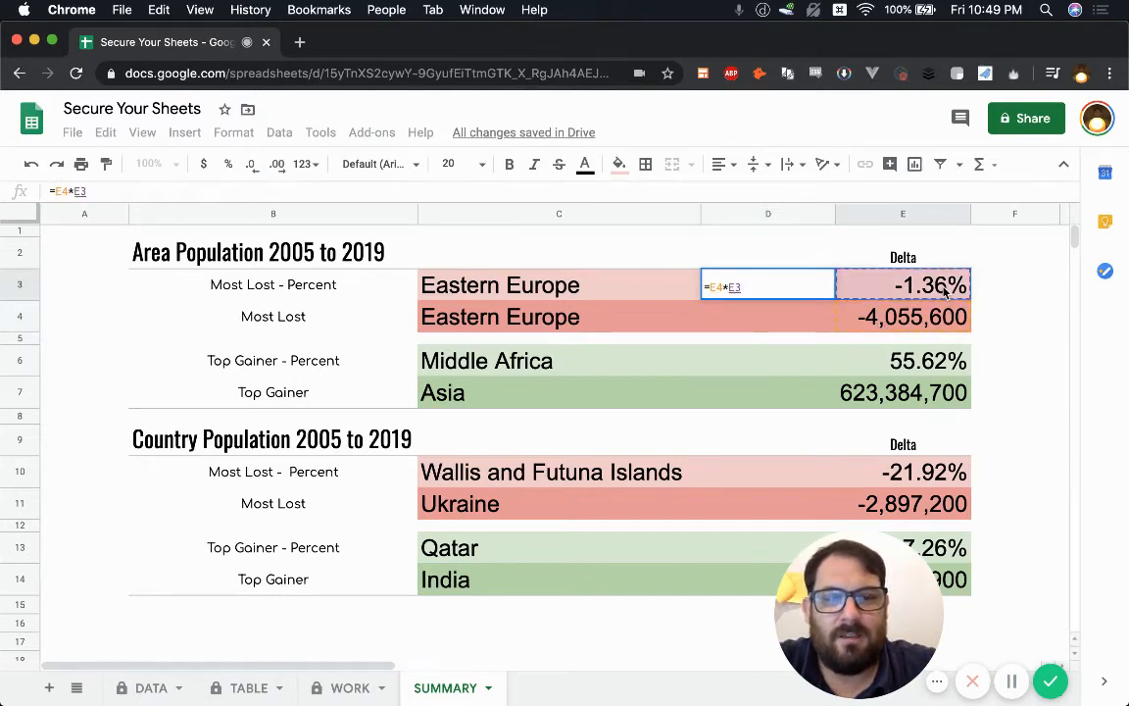
key("Return")
left_click(777, 290)
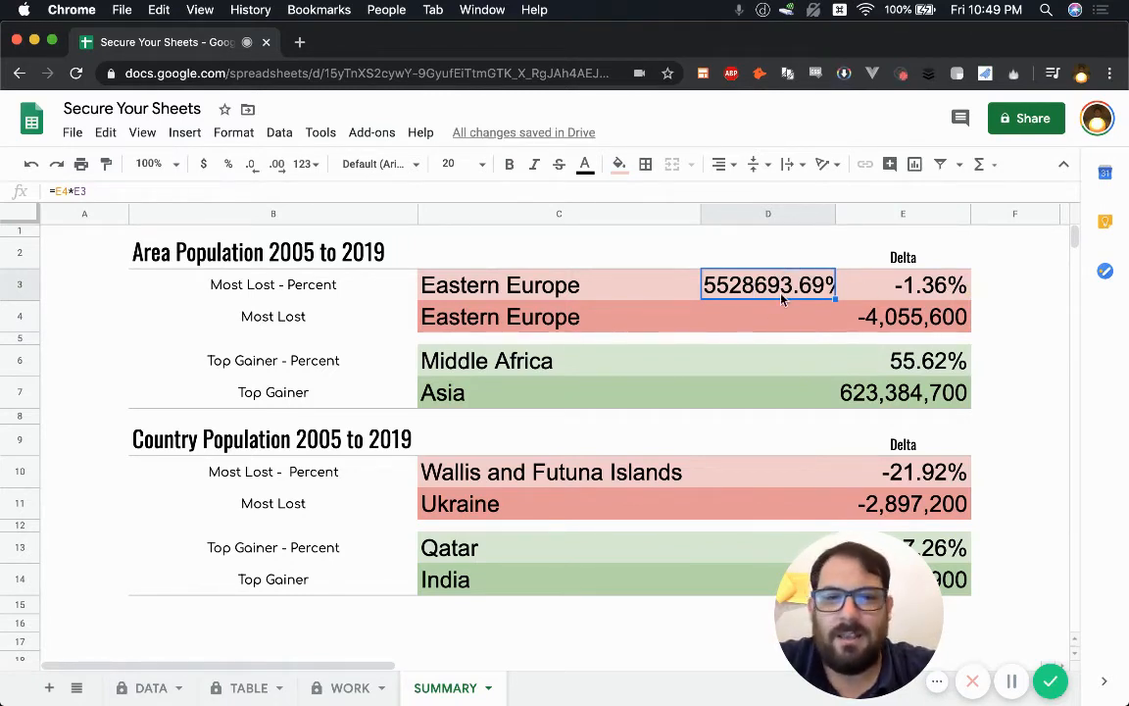
key("super+c")
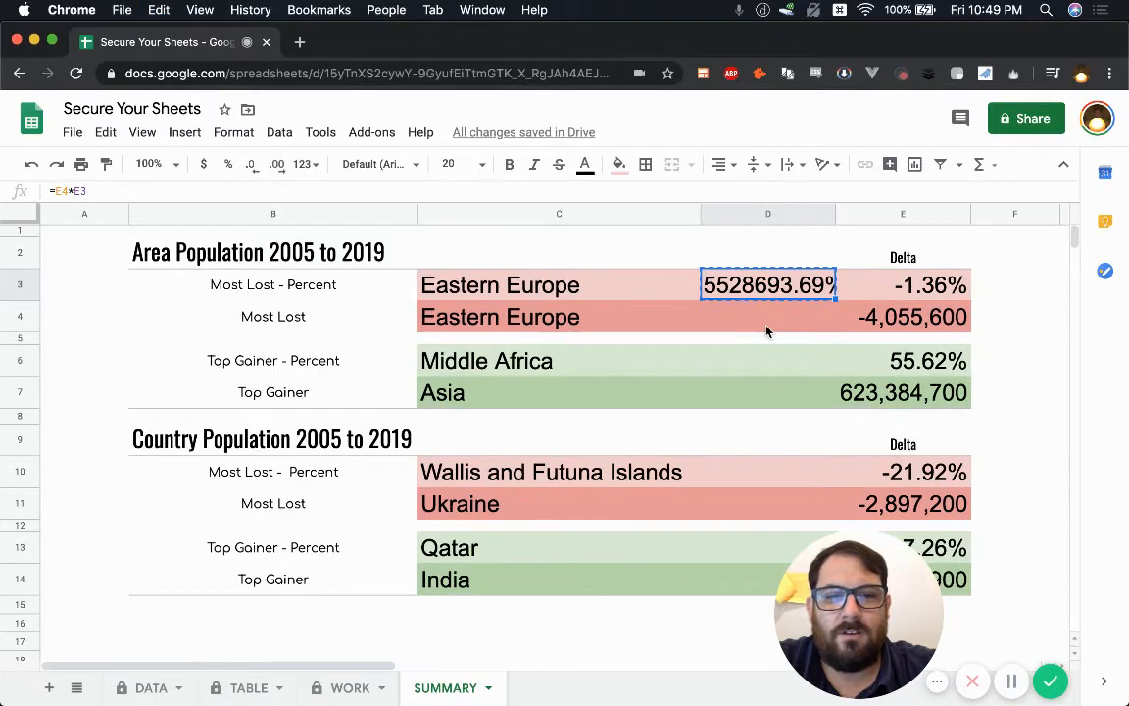
left_click(770, 320)
key("super+v")
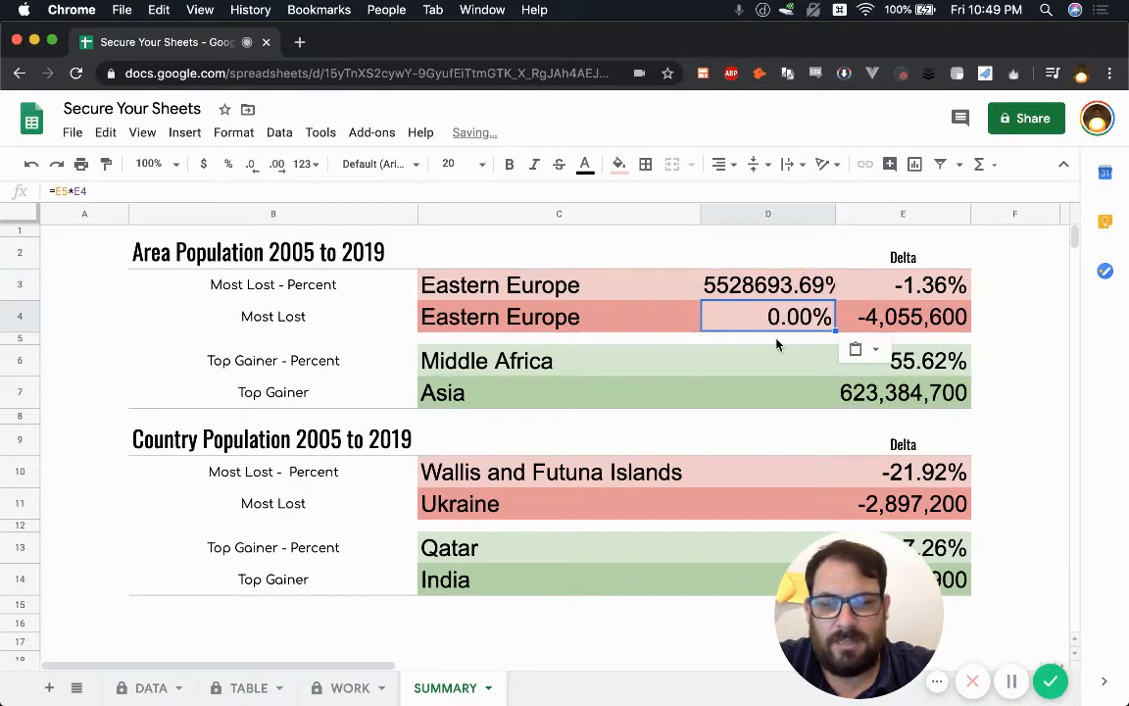
Step: Hide the helper column D so names sit beside the Delta values
left_click(764, 214)
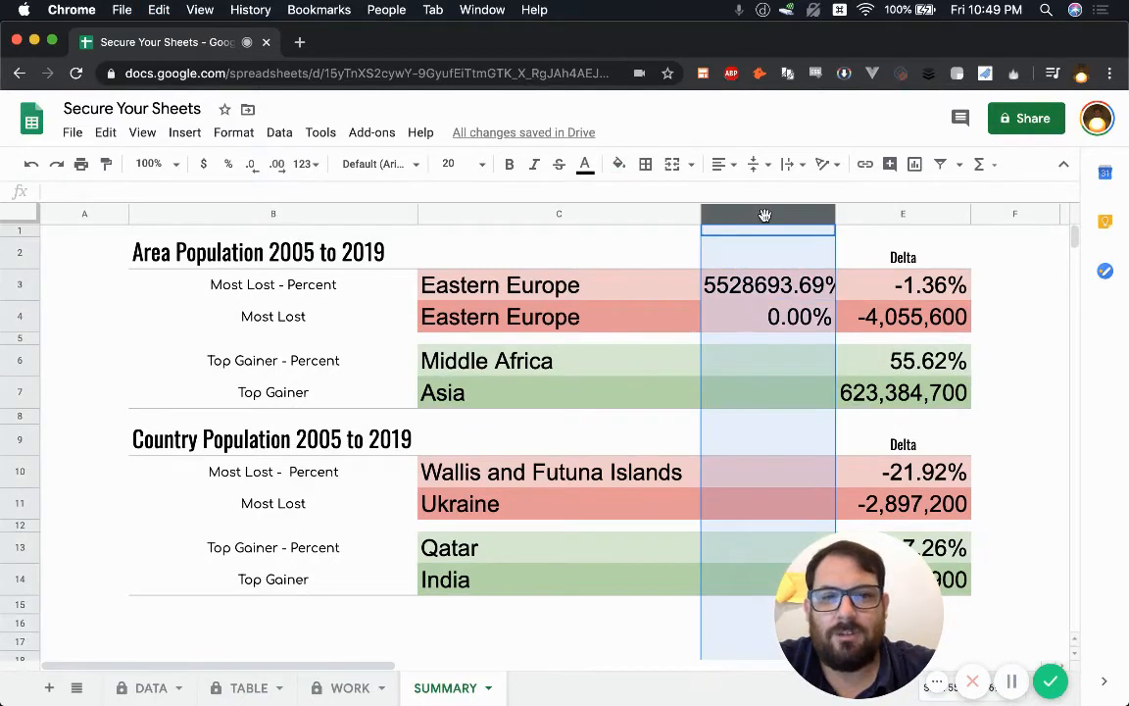
right_click(765, 214)
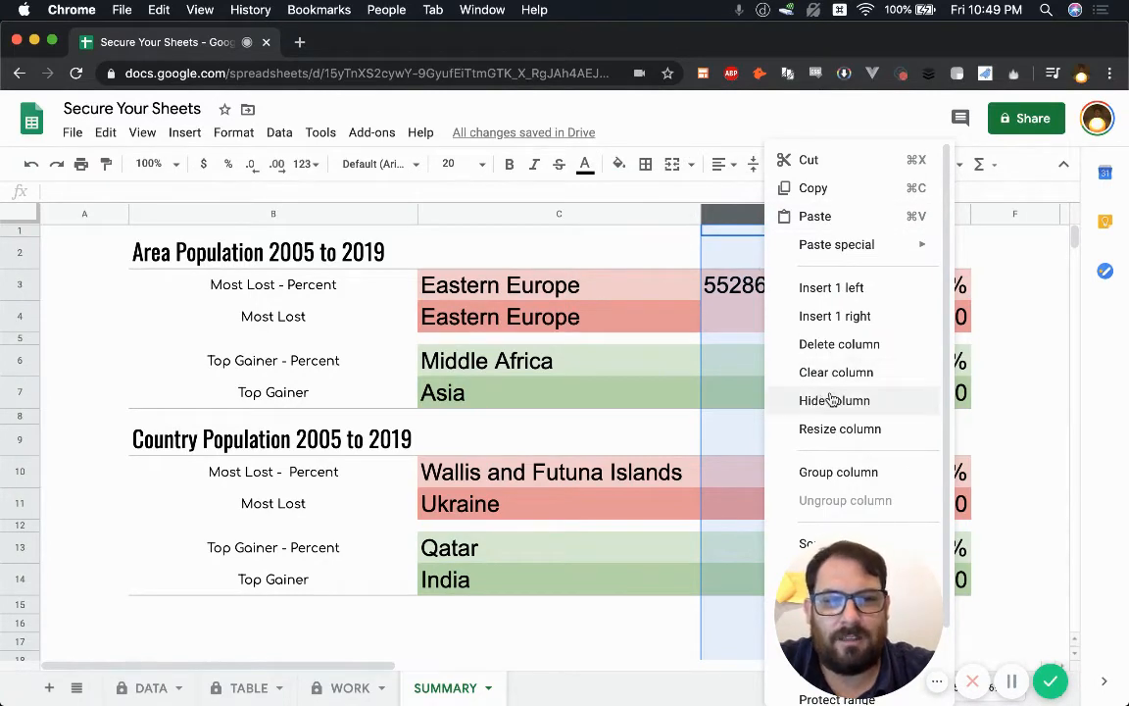
left_click(831, 399)
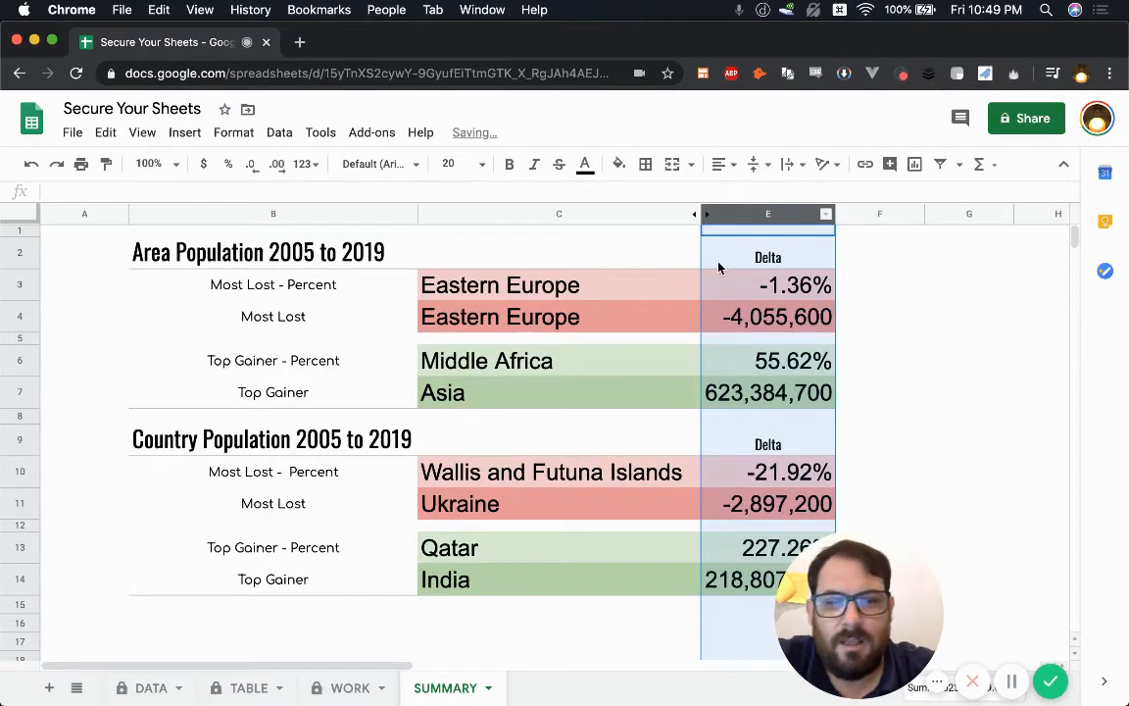
left_click(716, 298)
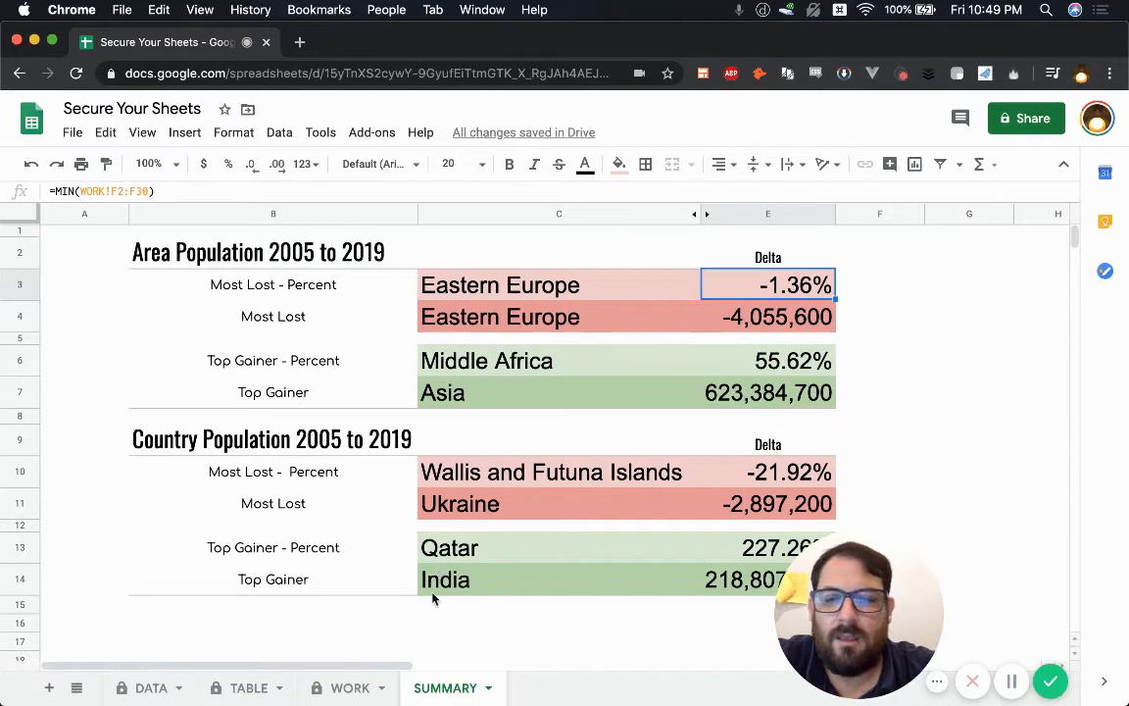
Step: Hide the WORK sheet, then return to the SUMMARY sheet through the all-sheets list
left_click(371, 688)
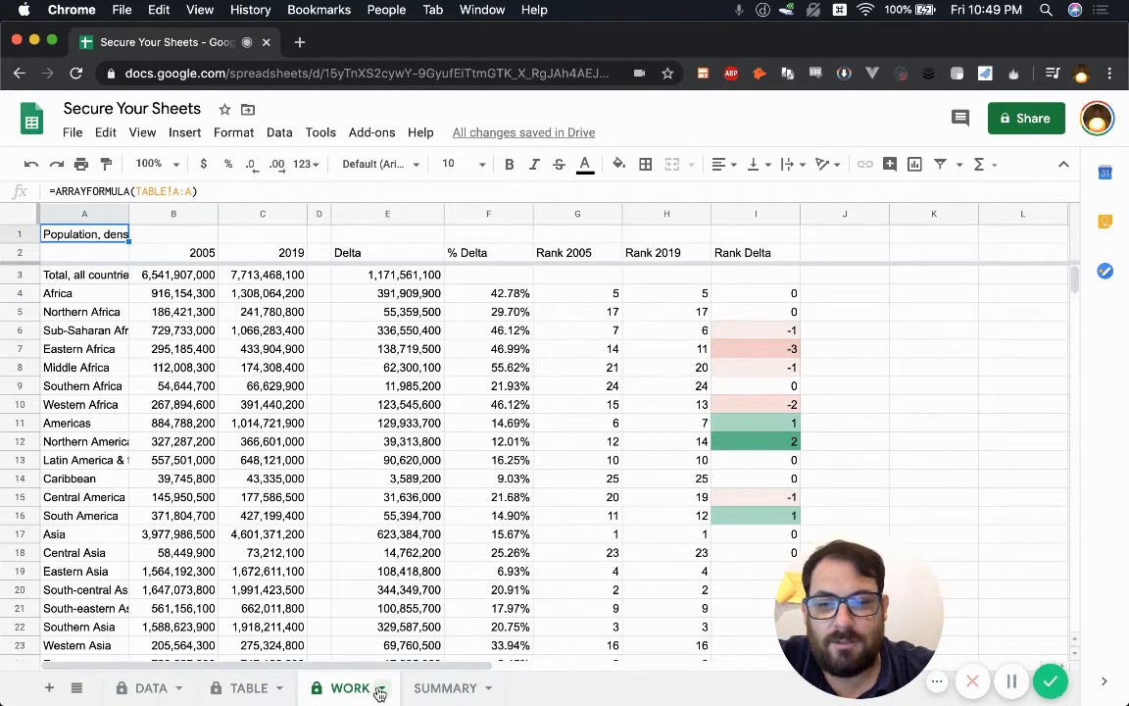
left_click(380, 690)
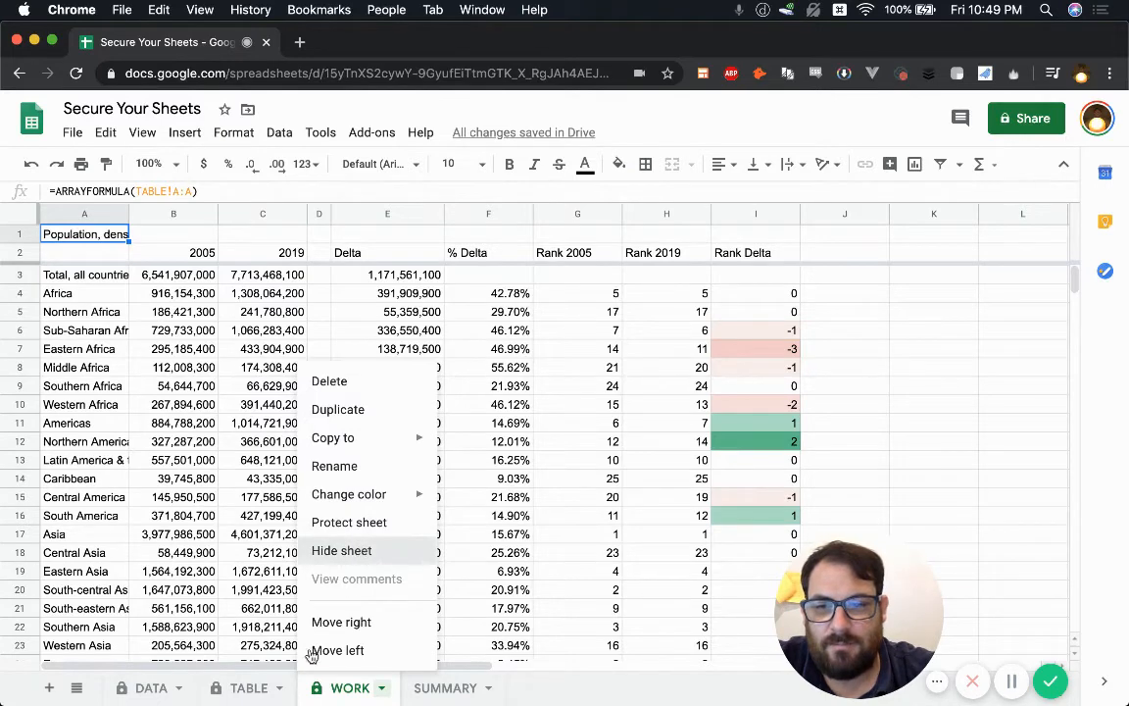
left_click(341, 550)
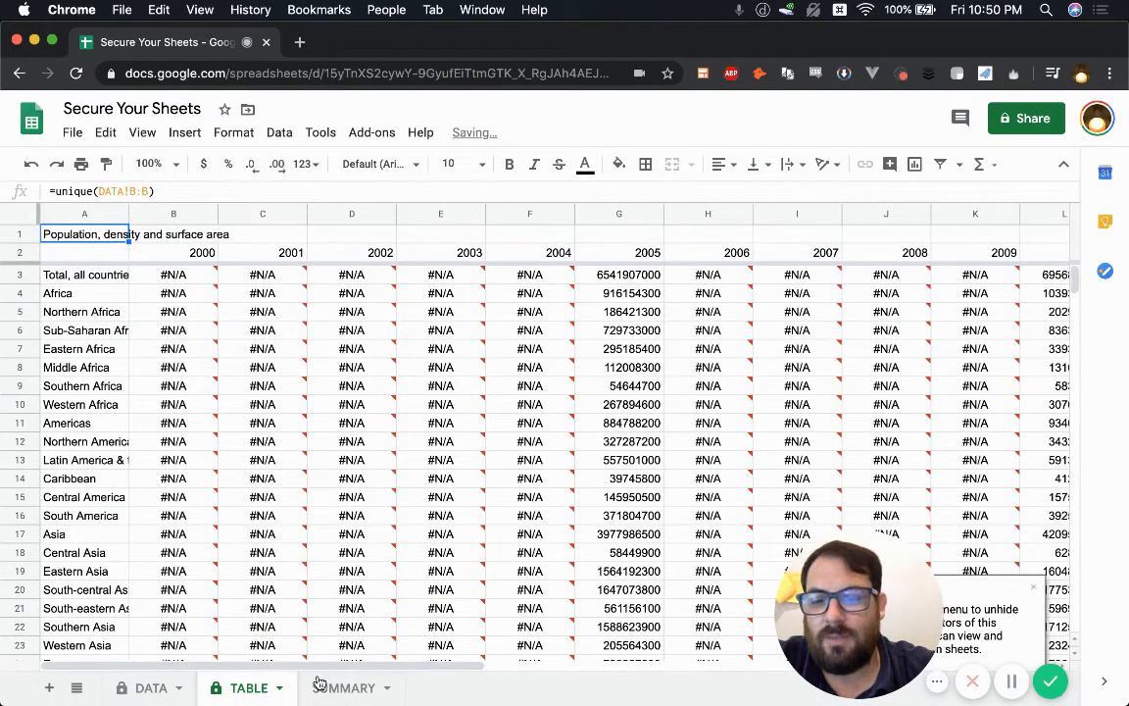
left_click(77, 689)
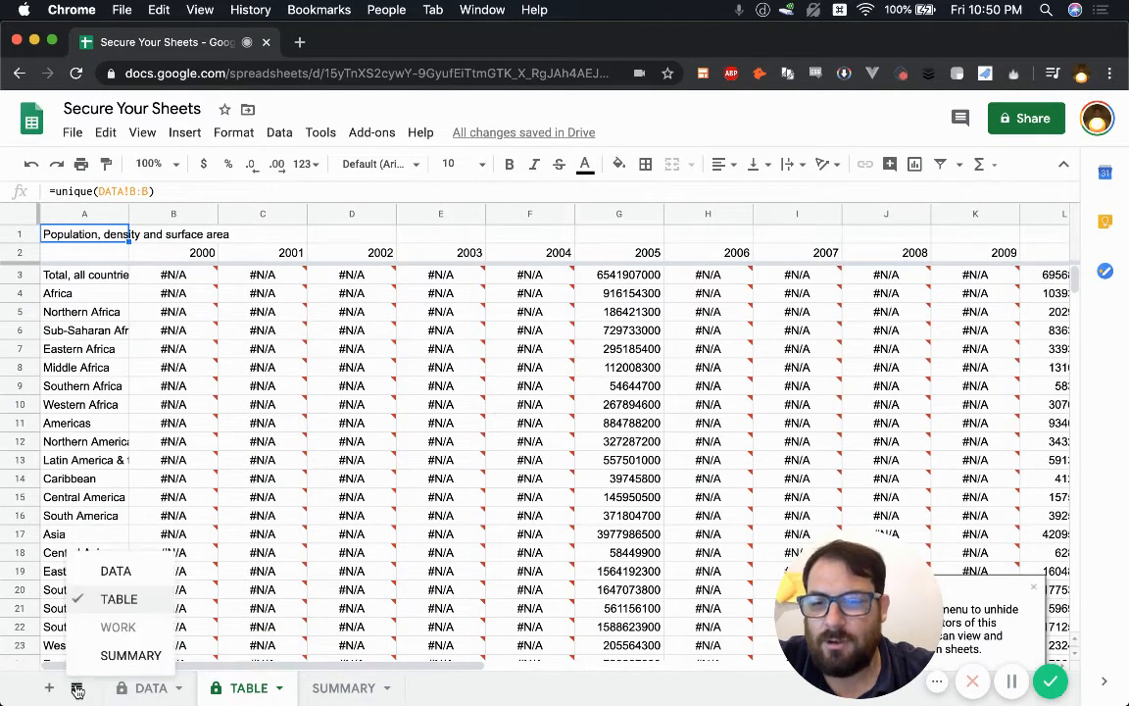
left_click(336, 689)
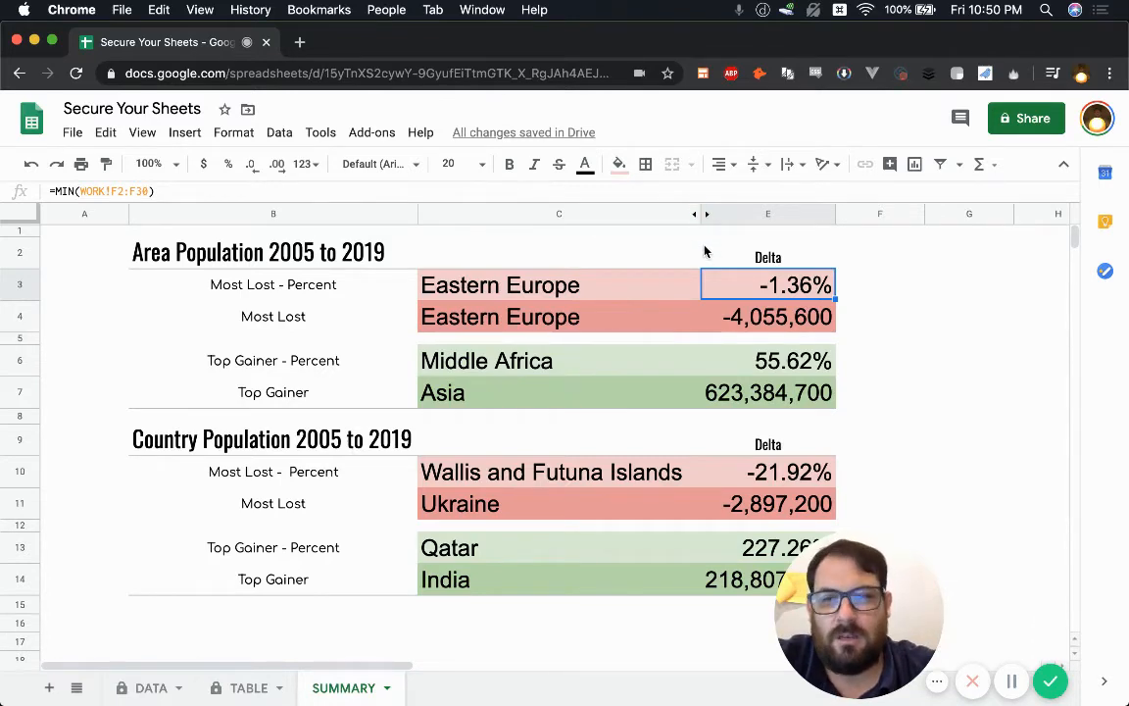
Step: Start and cancel a '#Note:' entry in E1, then unhide column D between C and E
left_click(579, 213)
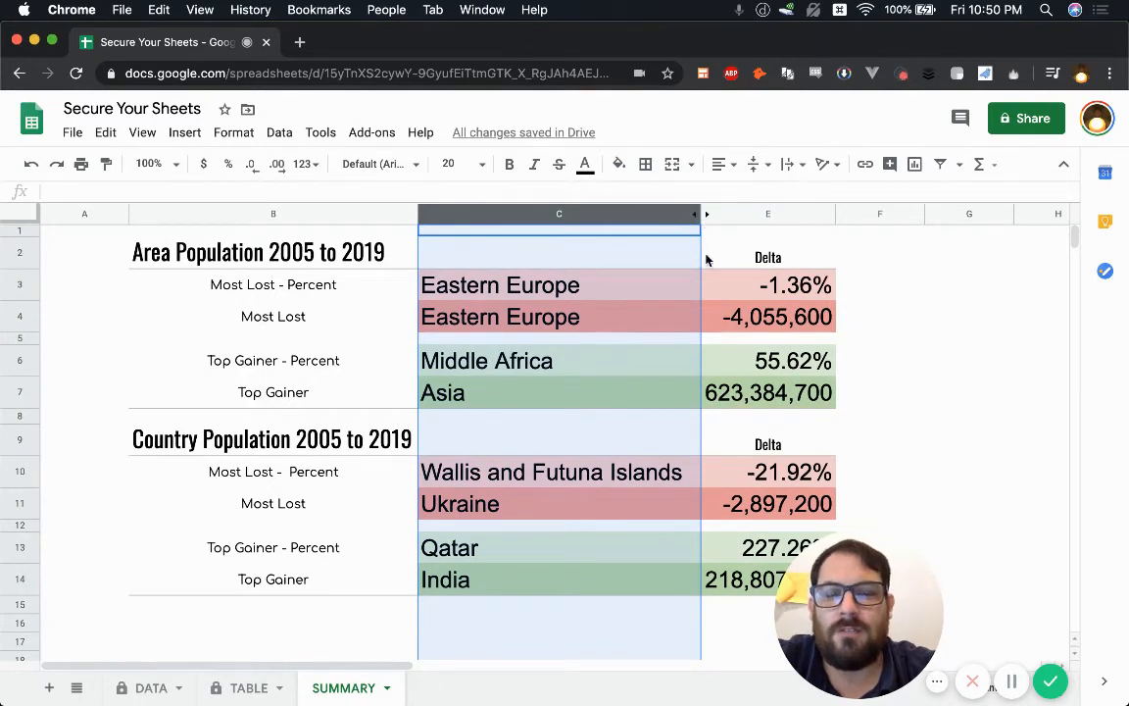
left_click(732, 255)
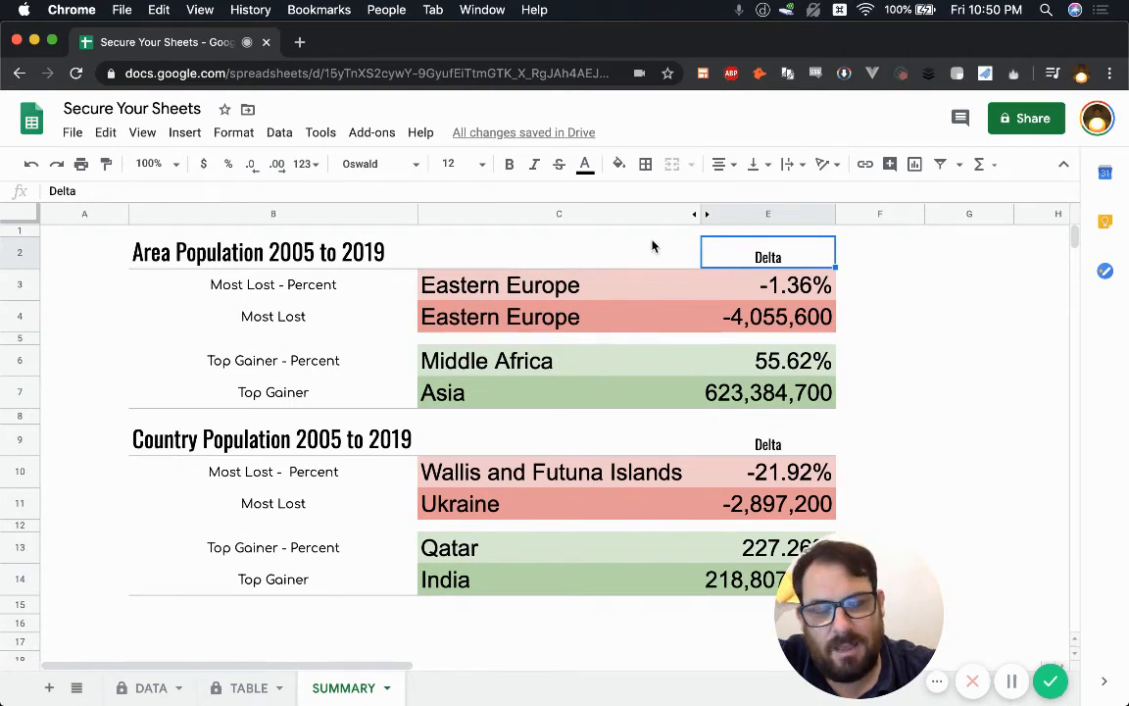
left_click(666, 246)
left_click(774, 250)
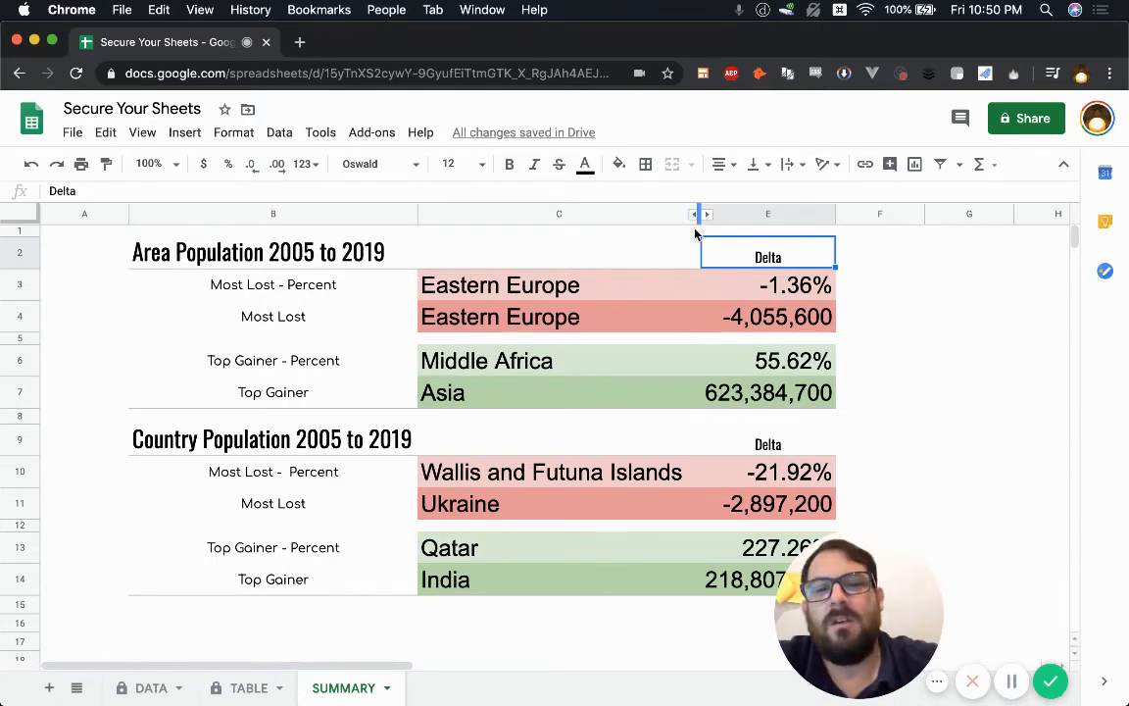
left_click(650, 253)
left_click(753, 230)
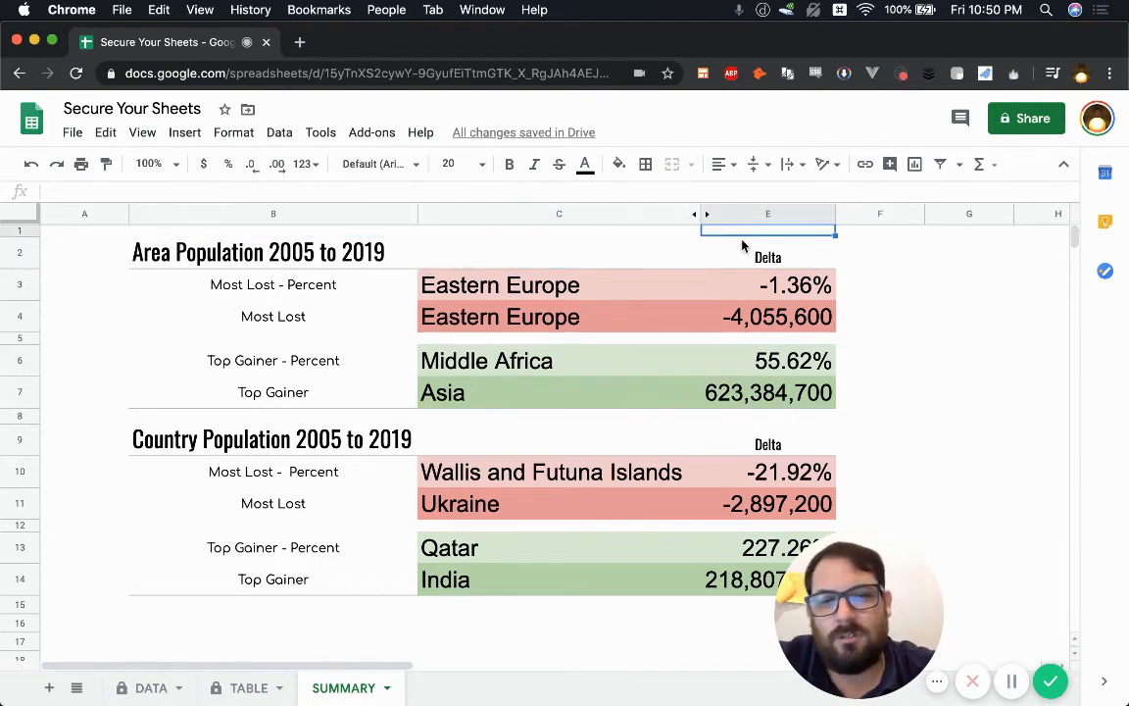
type("#")
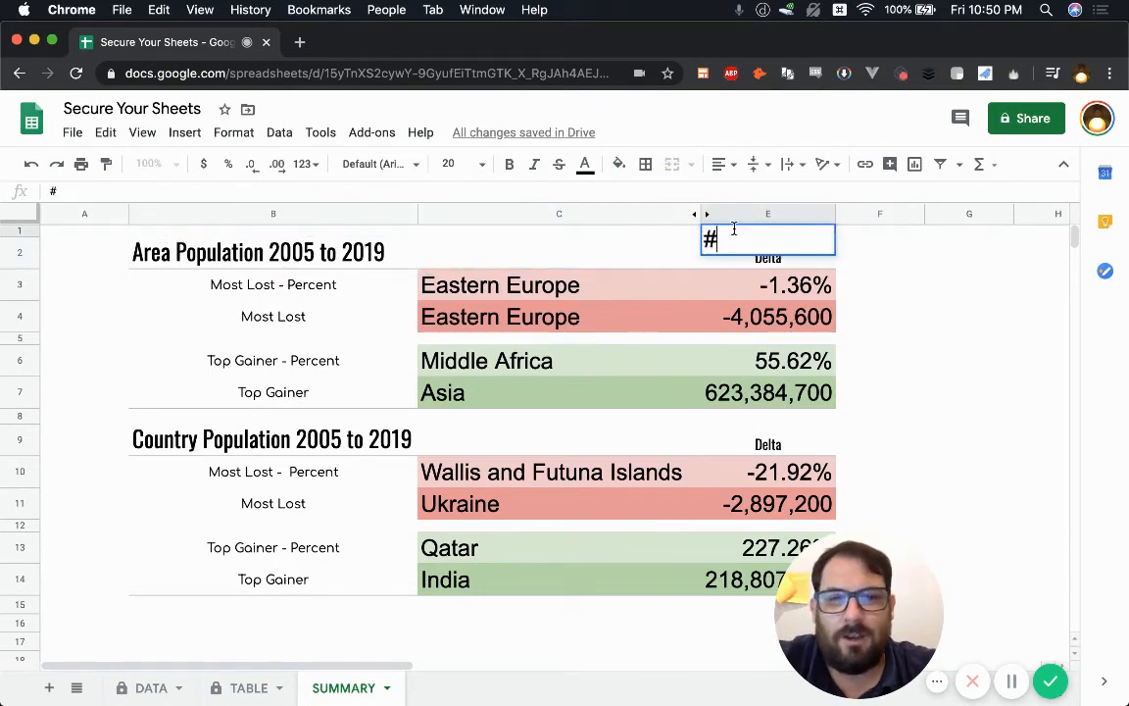
type("Note:")
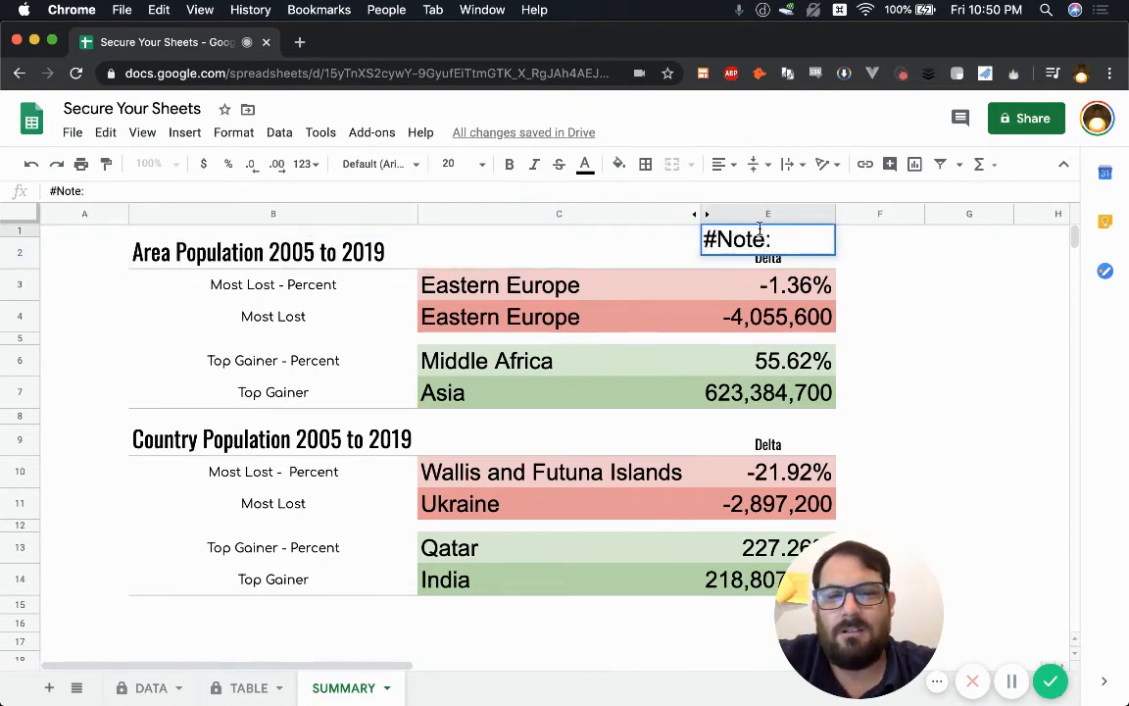
key("Escape")
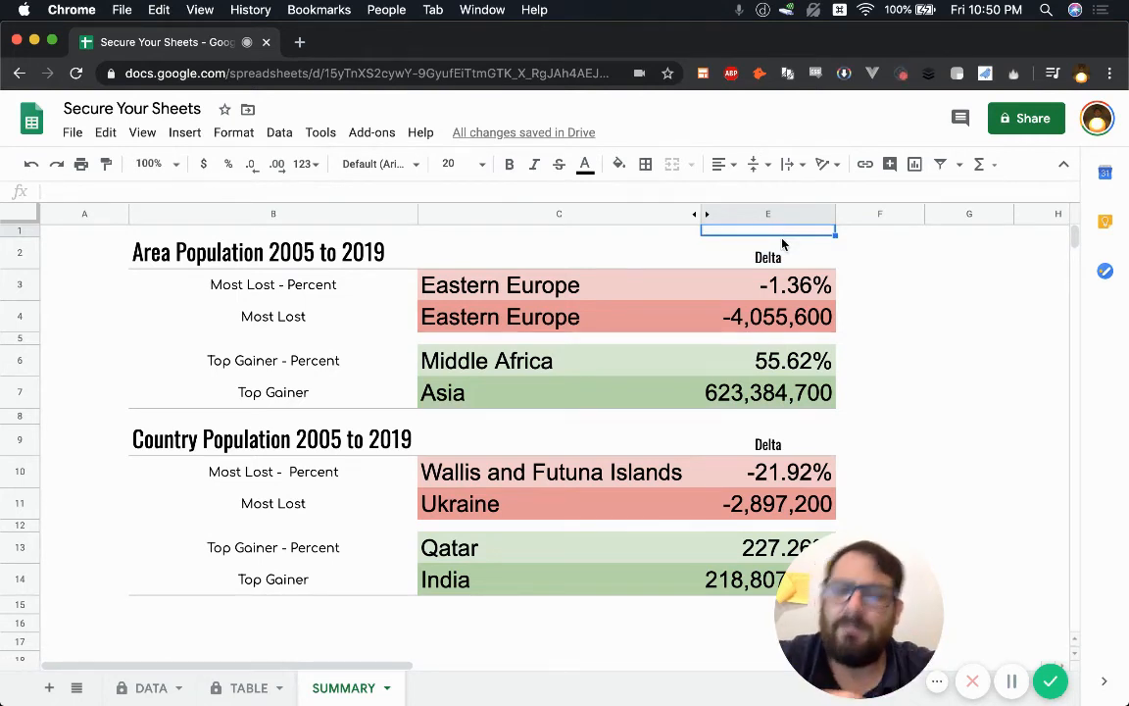
left_click(701, 214)
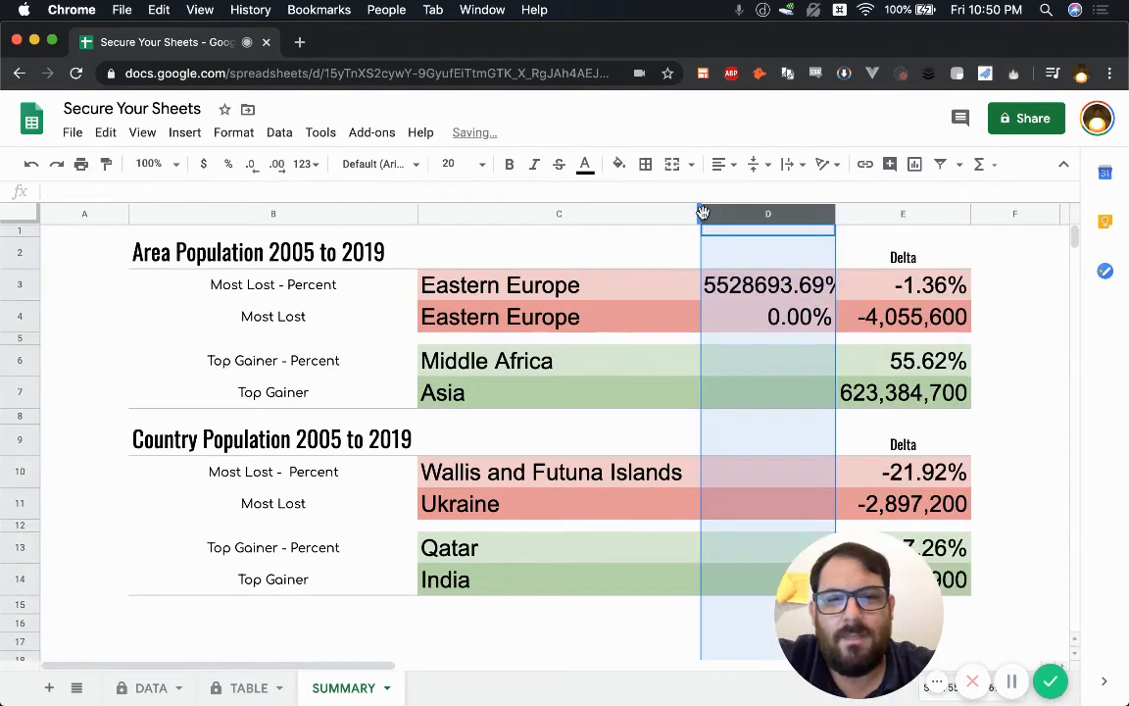
Step: Enter 'keep this hidden' in D2, then clear it again
left_click(799, 257)
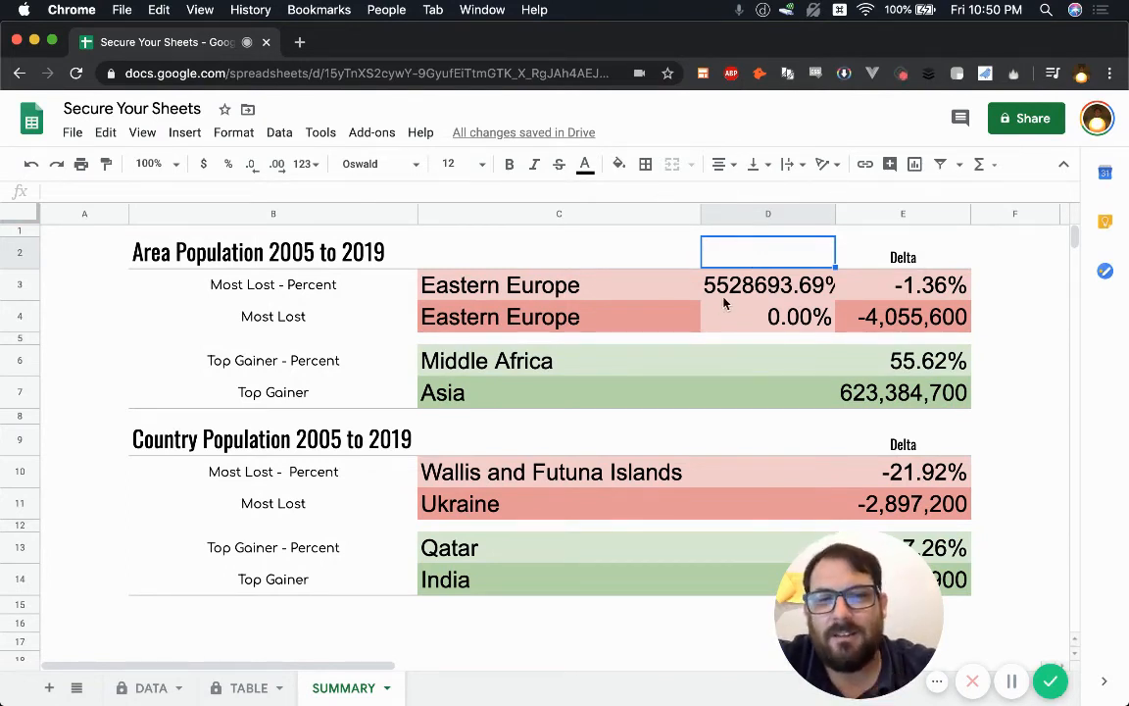
type("keep this hidden")
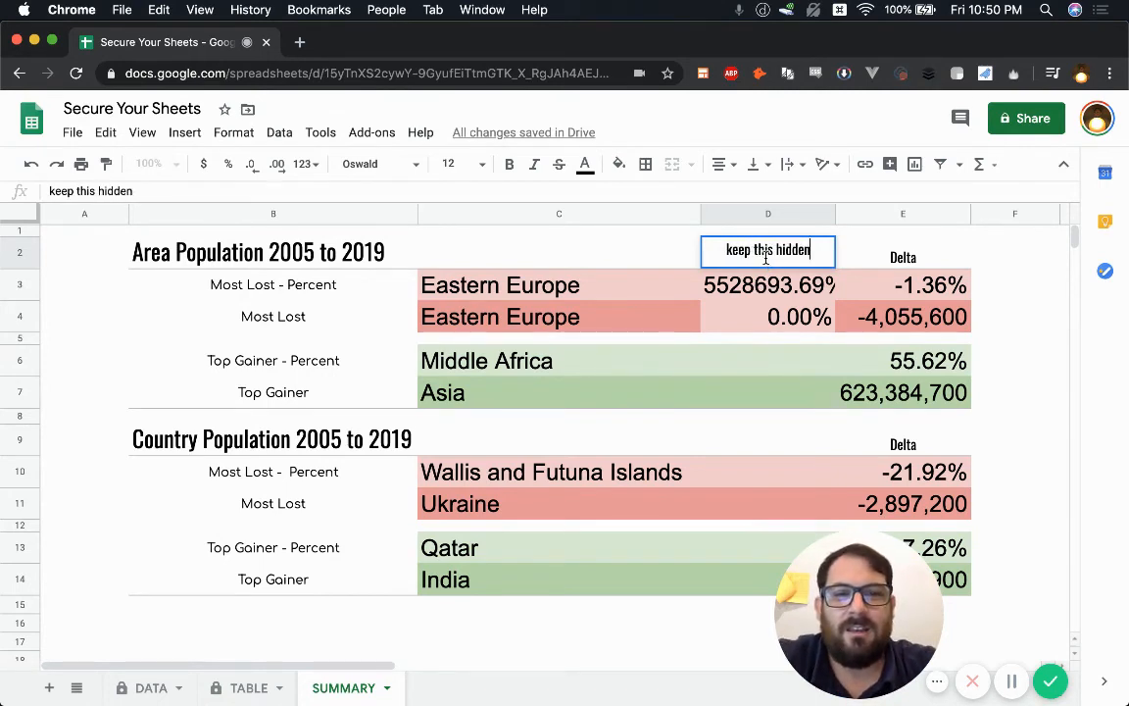
key("Return")
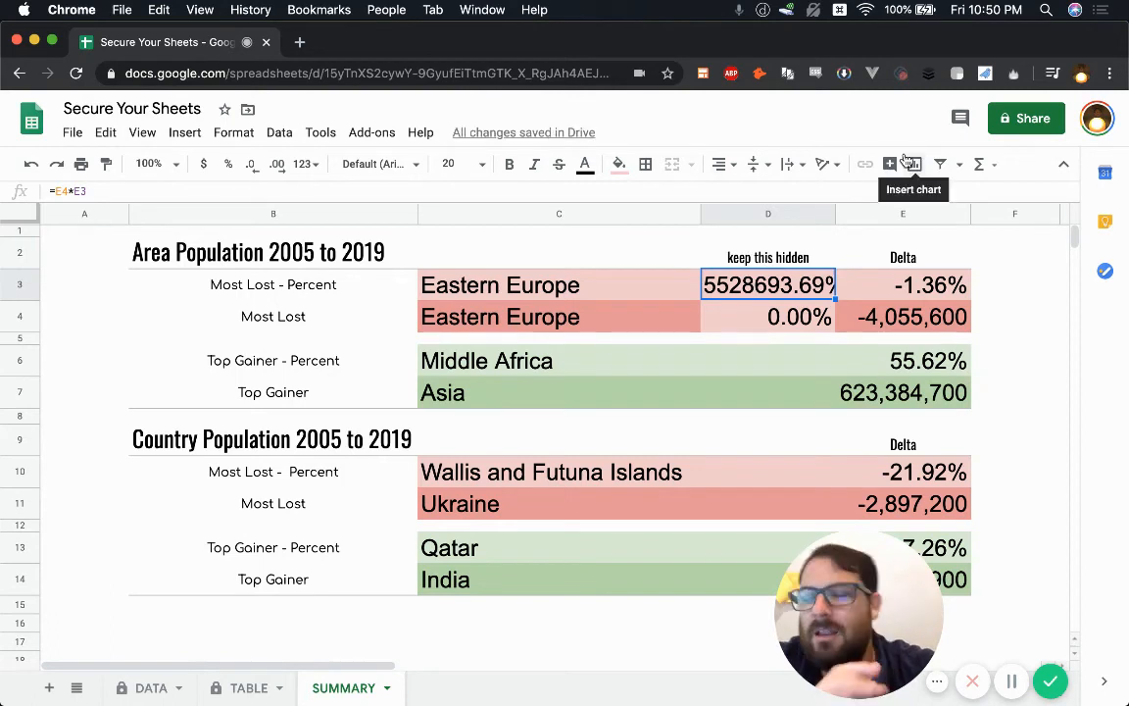
left_click(784, 257)
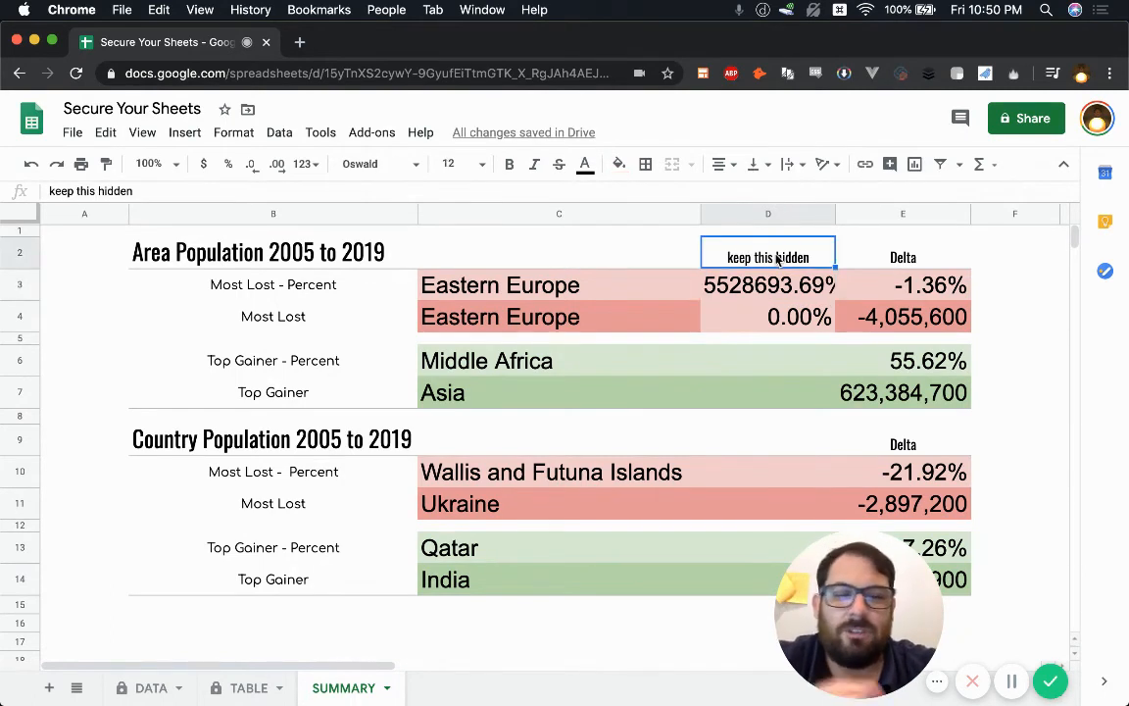
key("Delete")
Step: Delete helper column D so the Delta figures sit beside the region names
left_click(780, 210)
right_click(768, 213)
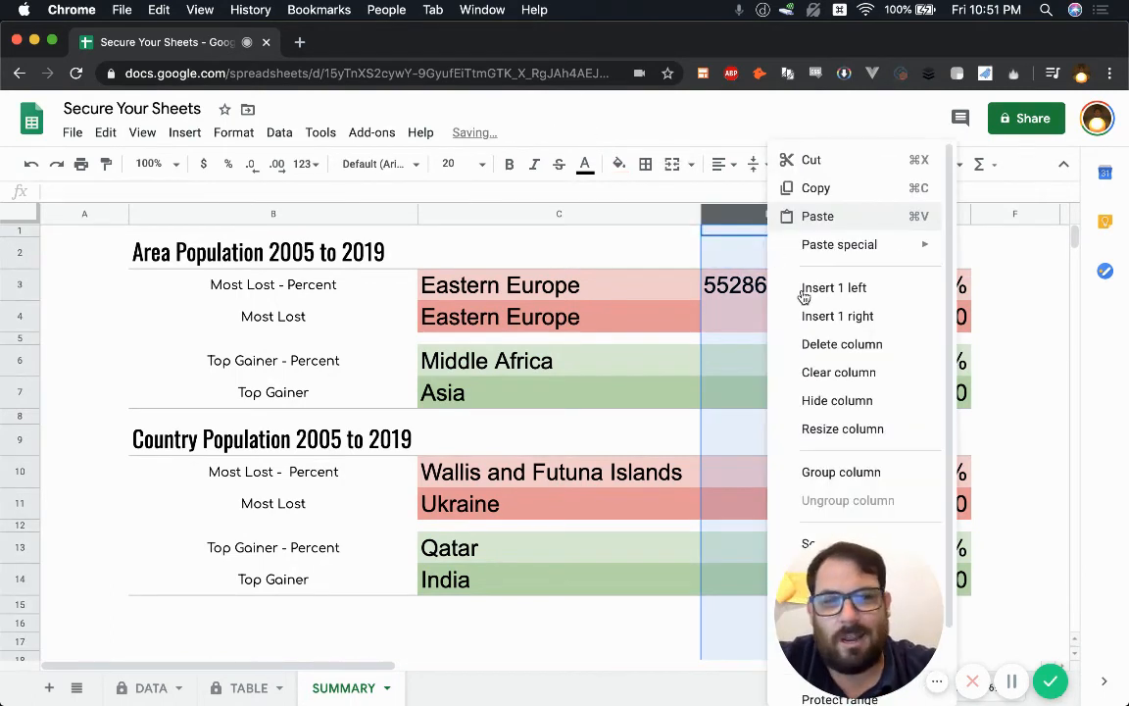
left_click(841, 355)
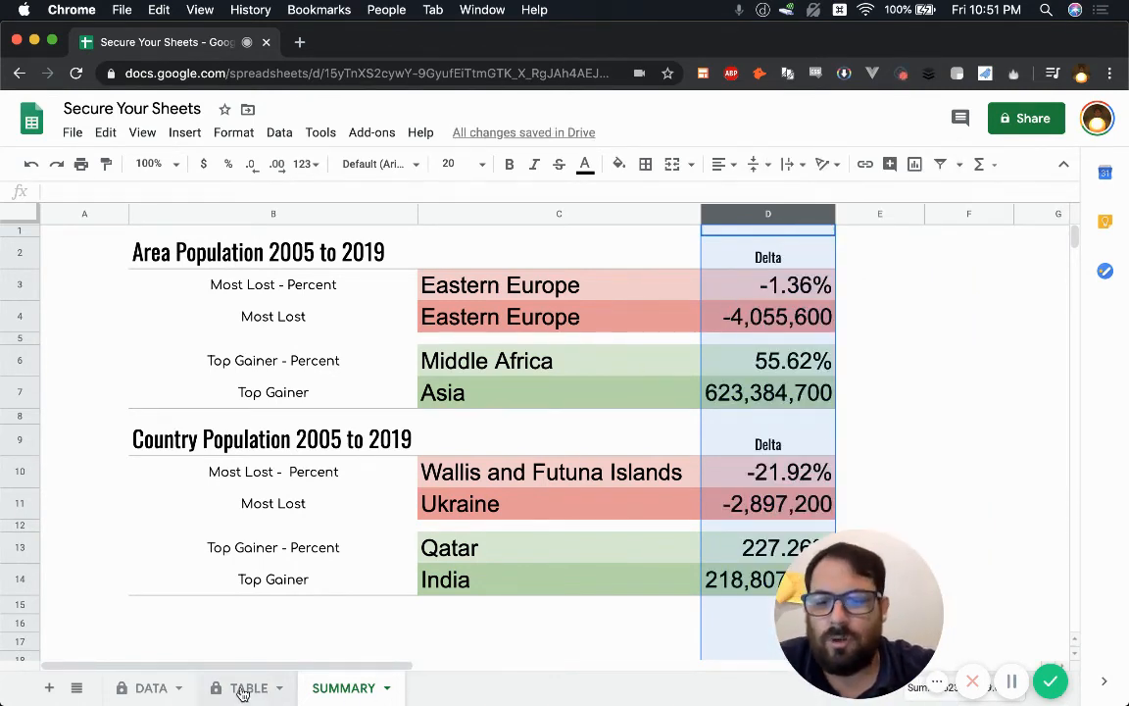
Step: Unhide the WORK sheet and go back to the SUMMARY tab's lookup formulas
left_click(77, 689)
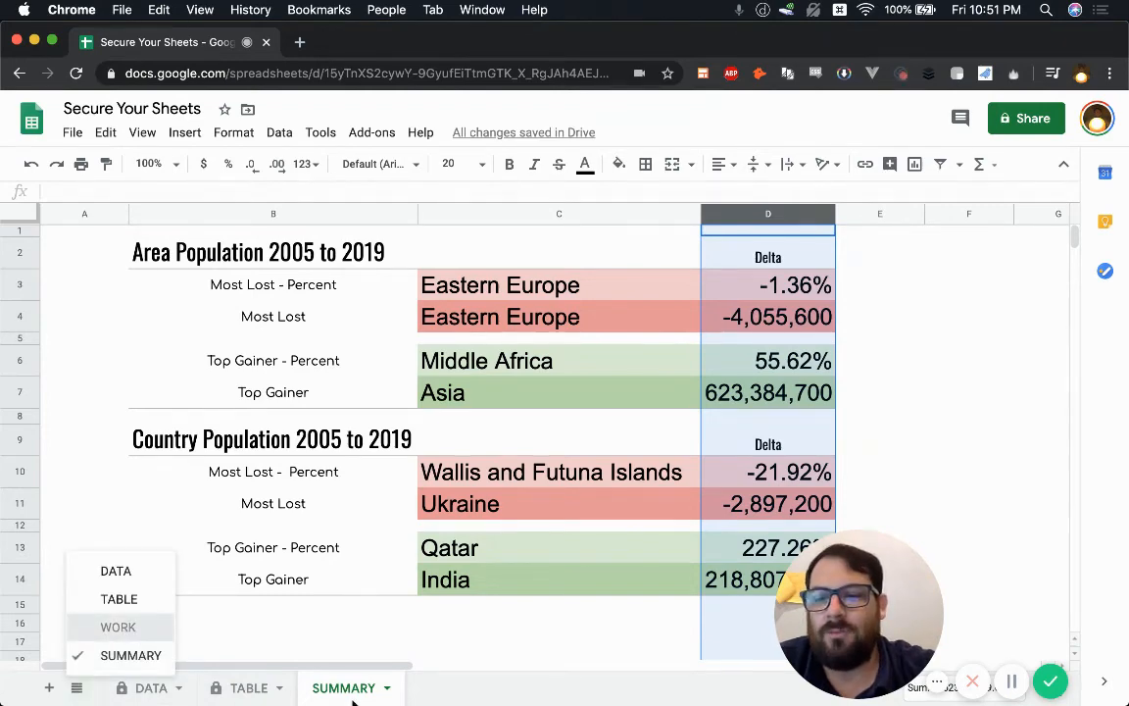
left_click(116, 625)
left_click(432, 690)
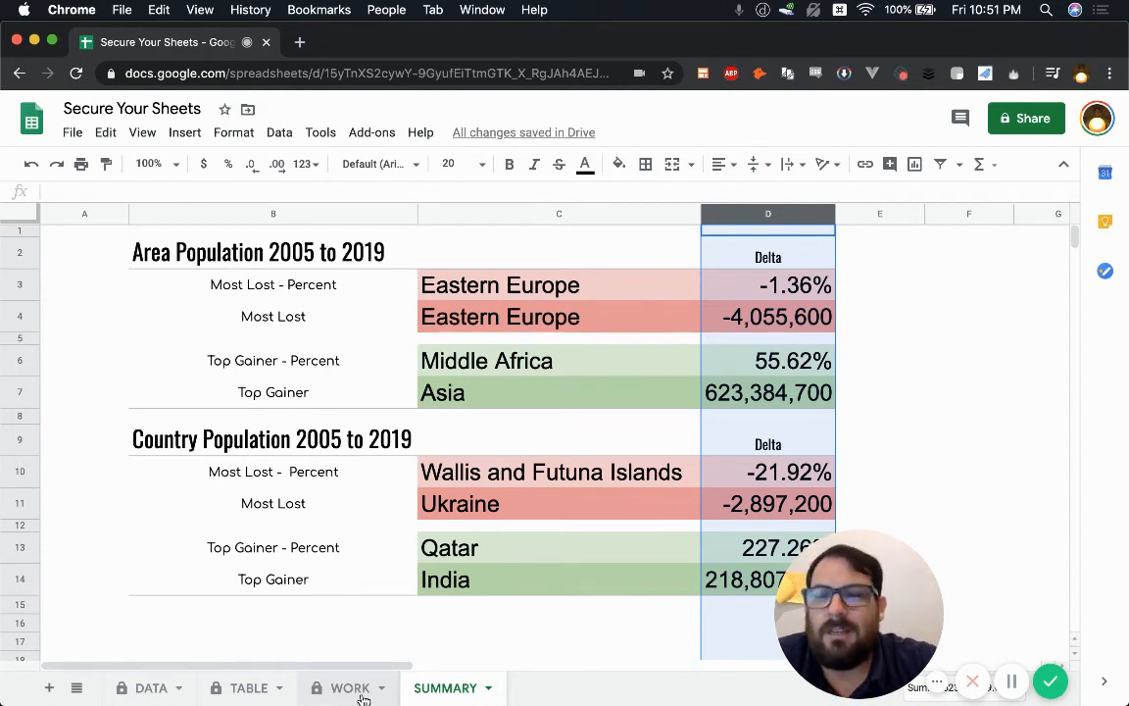
left_click(628, 365)
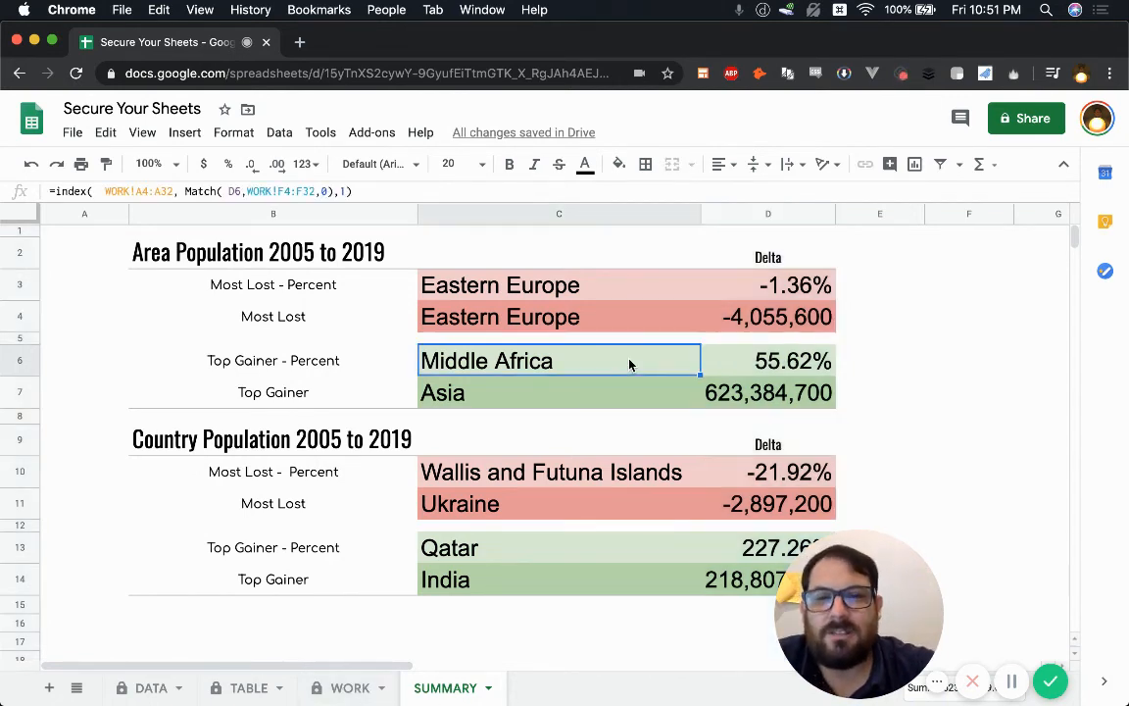
left_click(703, 272)
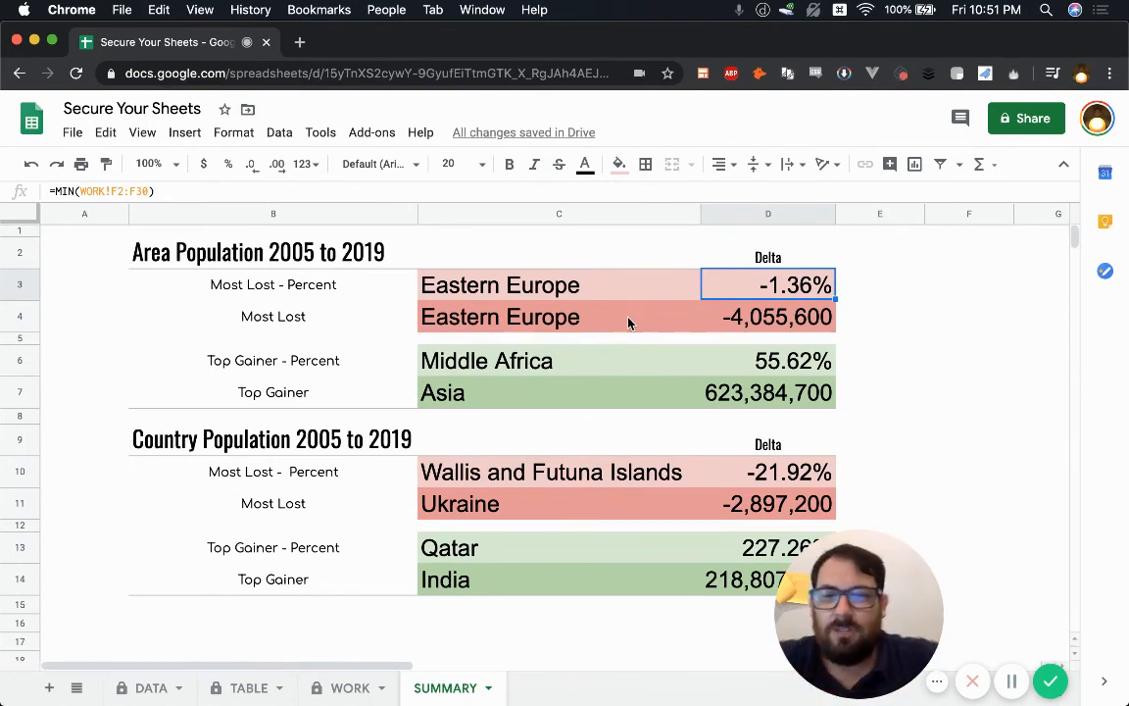
left_click(529, 233)
left_click(516, 253)
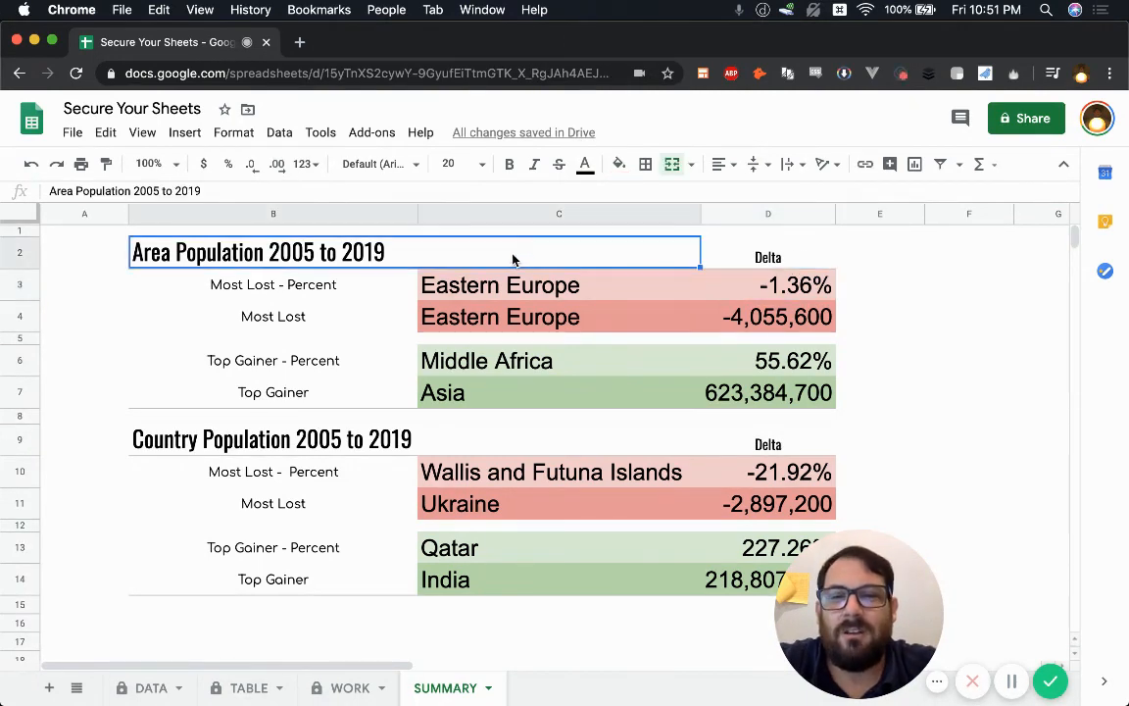
type("K")
key("Escape")
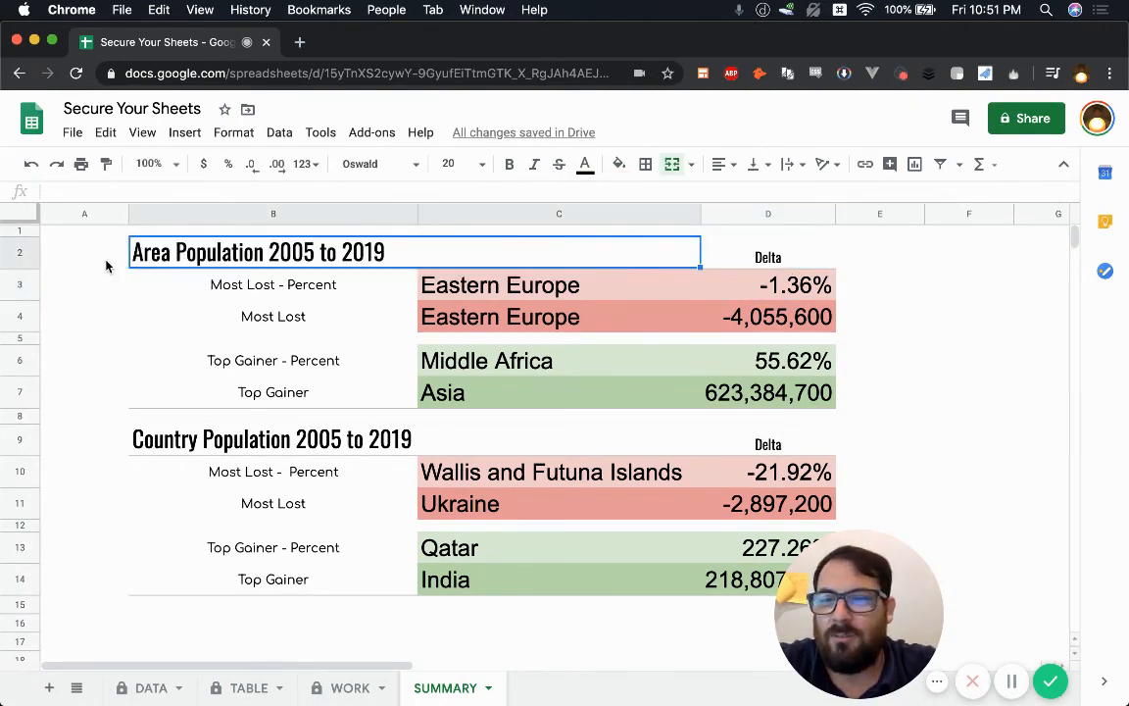
Step: Insert a blank row 2 above the Area Population title, typing then clearing an e-mail address in B2
right_click(20, 253)
left_click(100, 304)
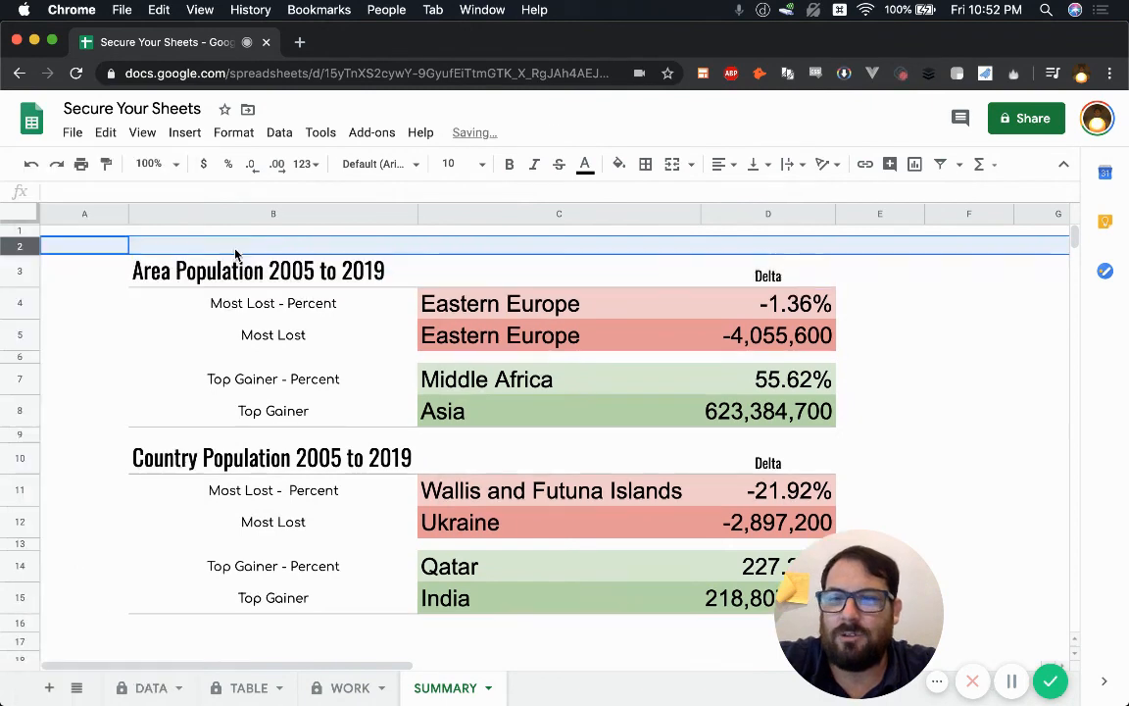
left_click(216, 246)
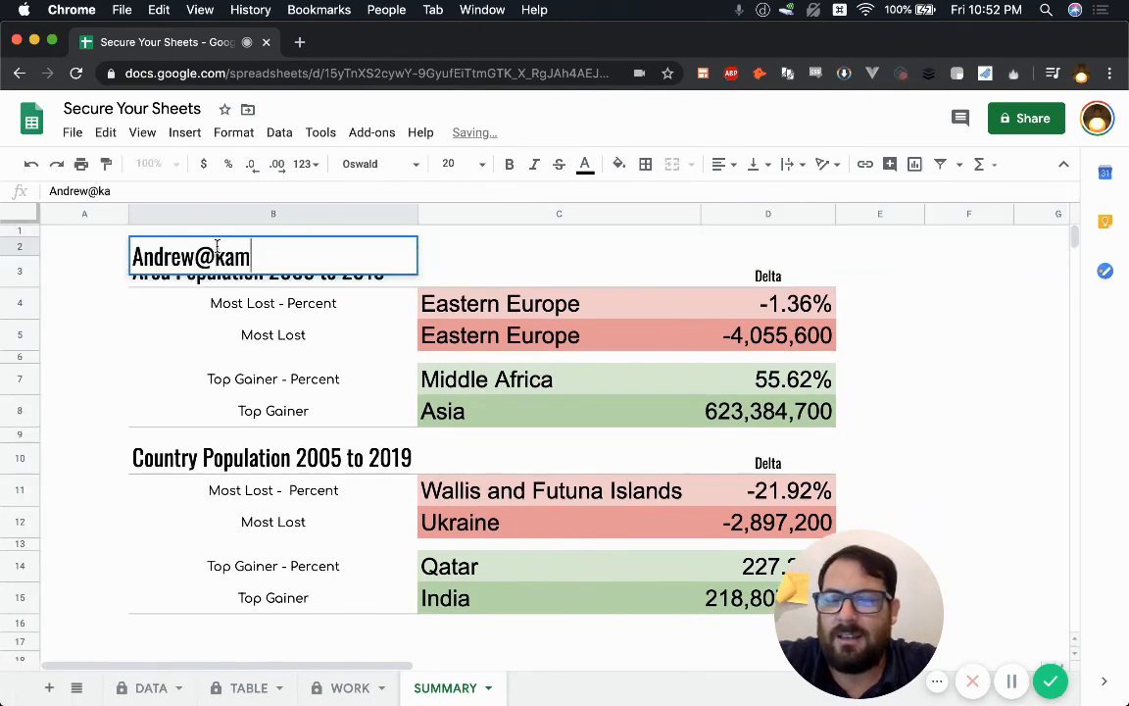
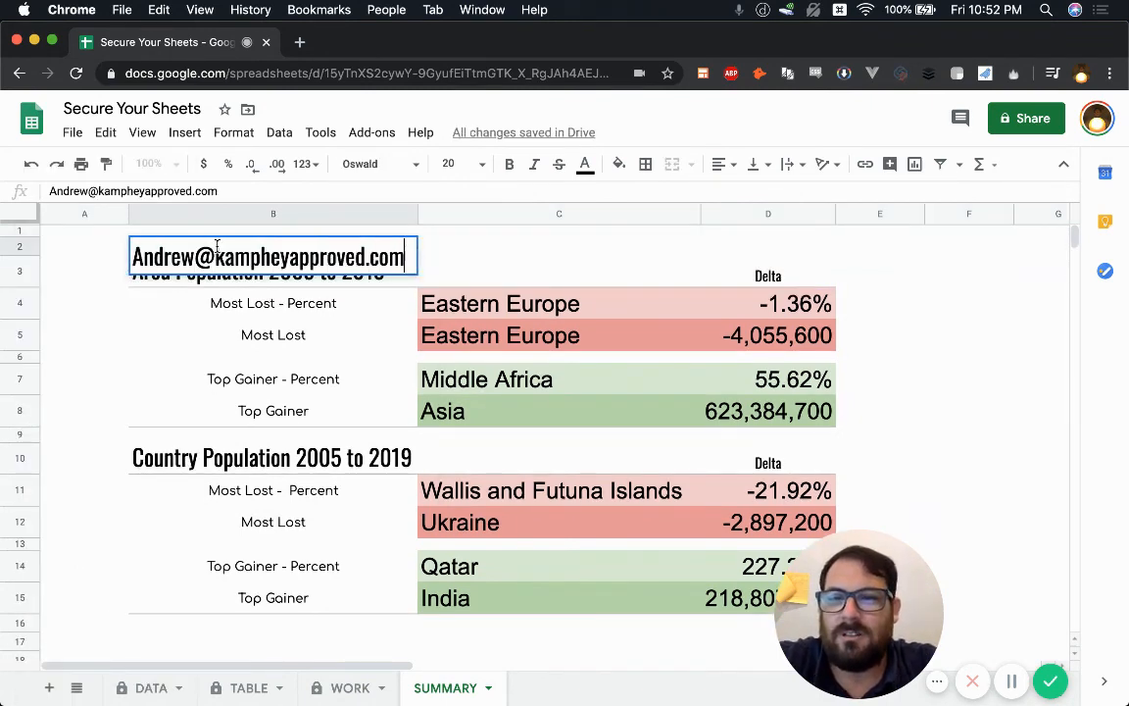
left_click_drag(466, 264, 389, 266)
left_click(387, 253)
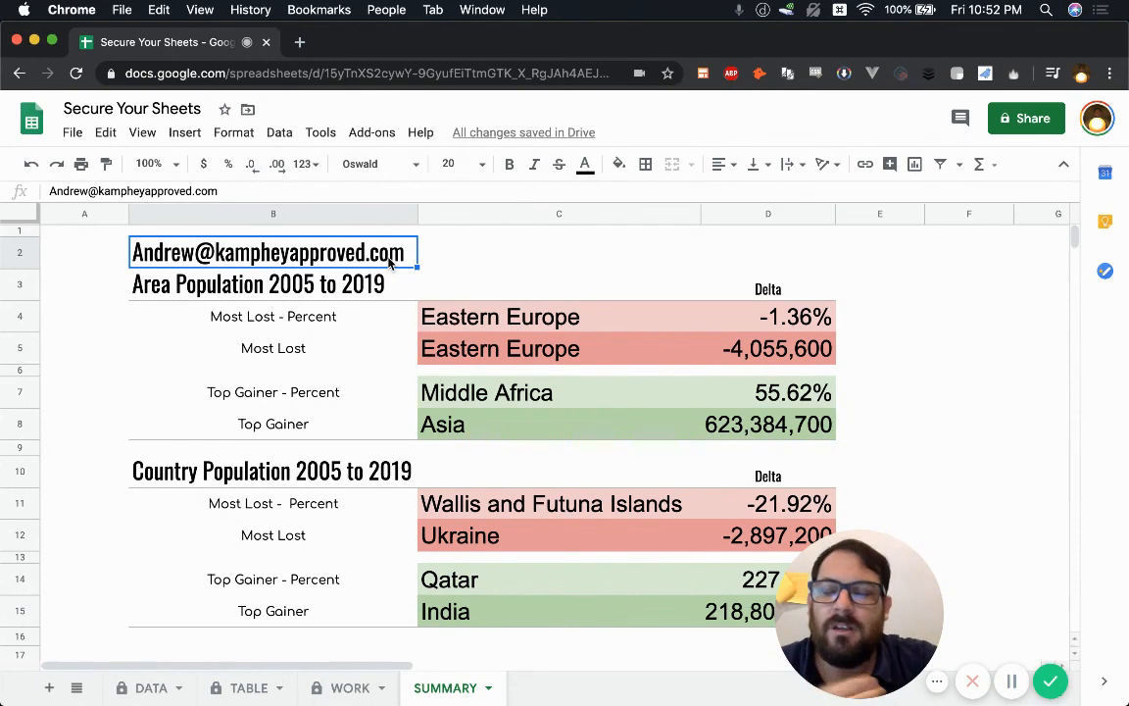
key("Delete")
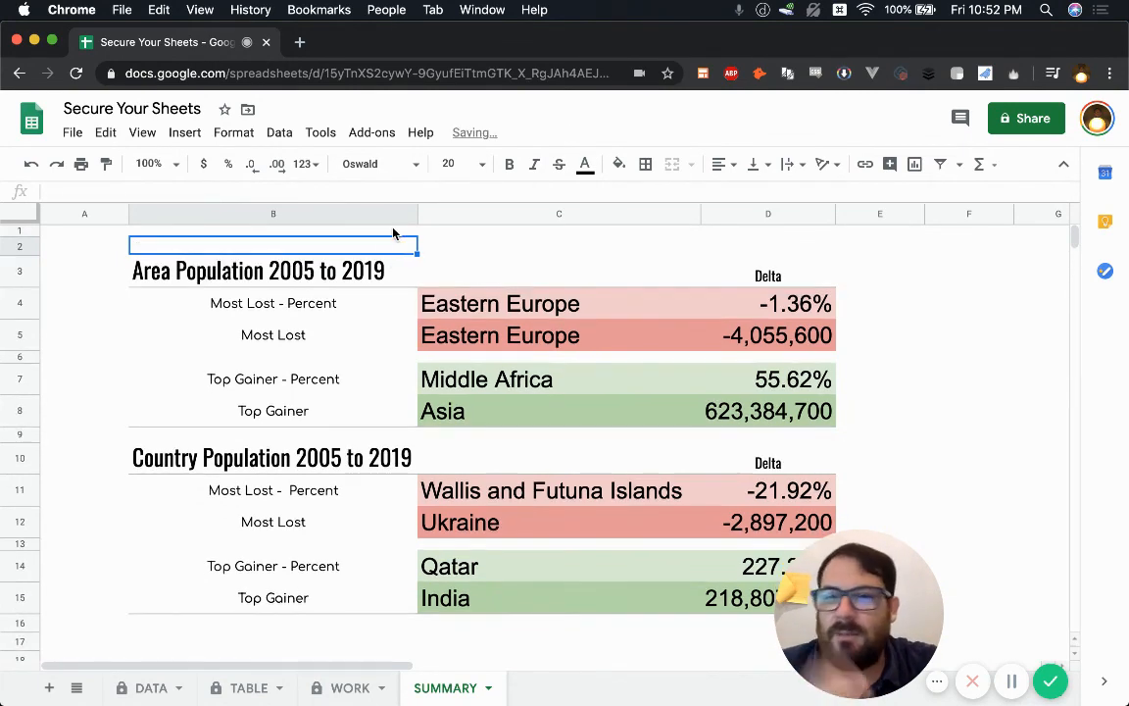